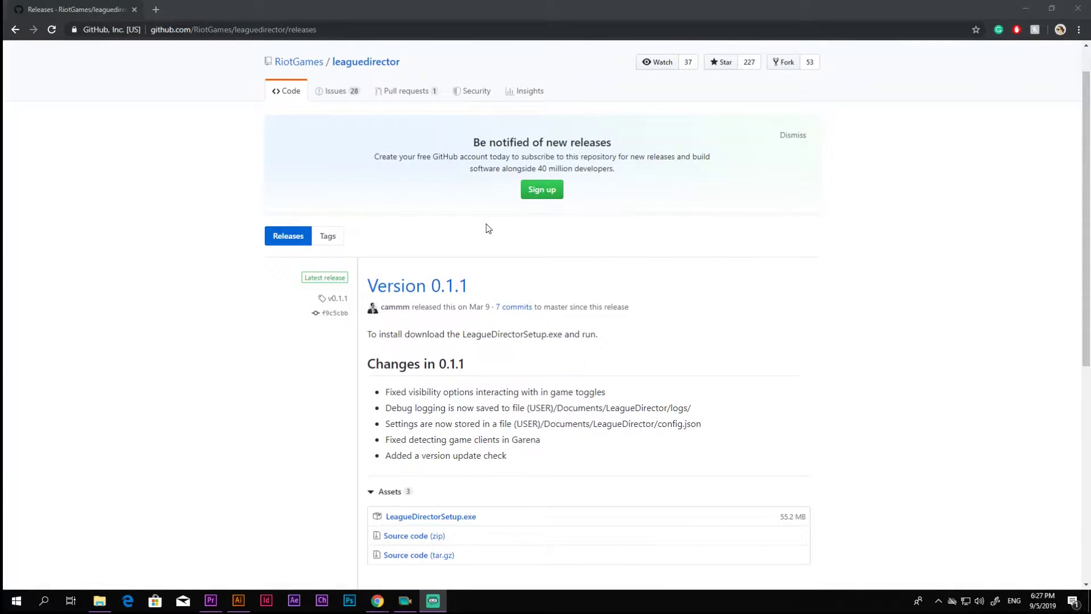
# Step: Download LeagueDirectorSetup.exe from the Version 0.1 release of the leaguedirector repository
pyautogui.scroll(-7, 488, 228)
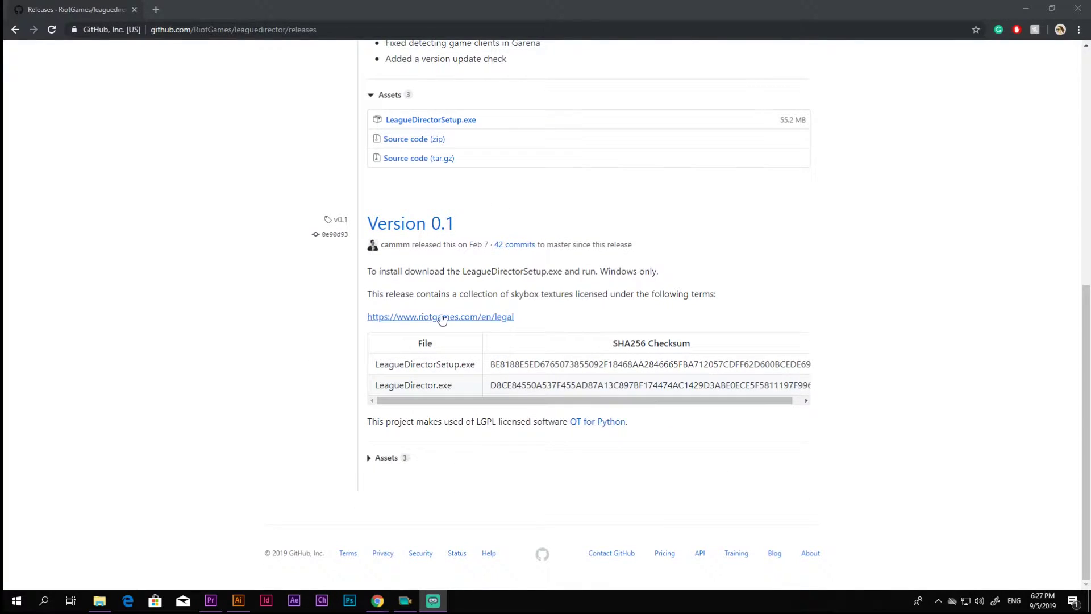
pyautogui.click(423, 228)
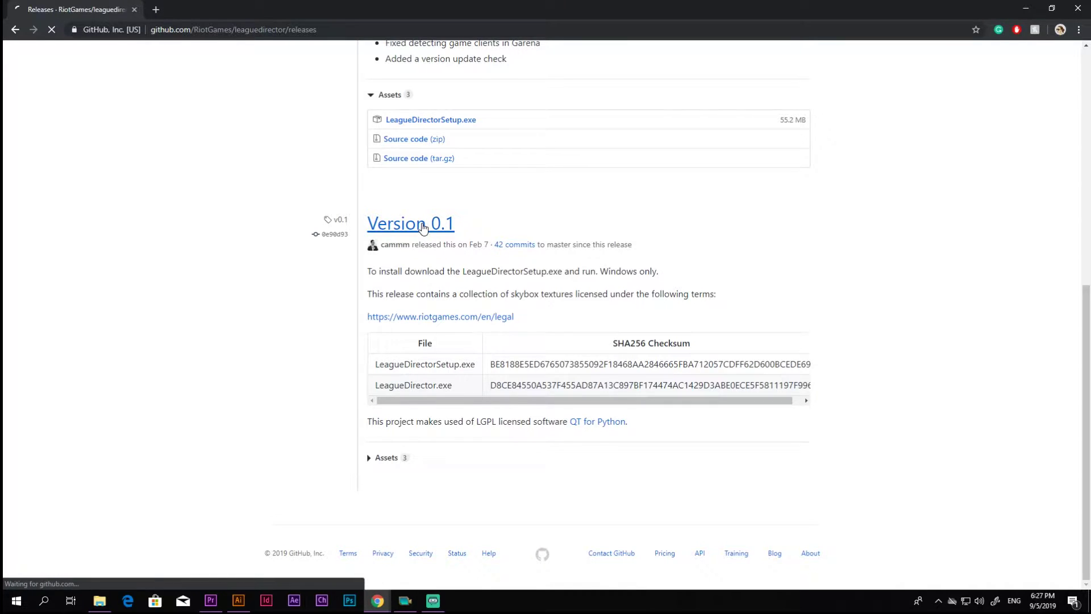
pyautogui.scroll(-3, 417, 440)
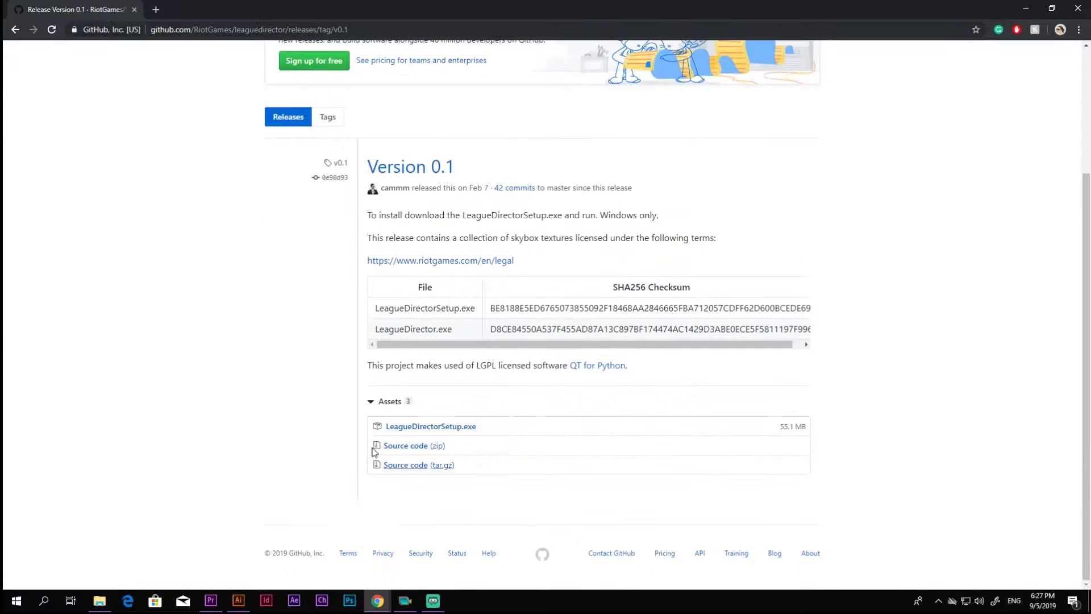
pyautogui.click(421, 427)
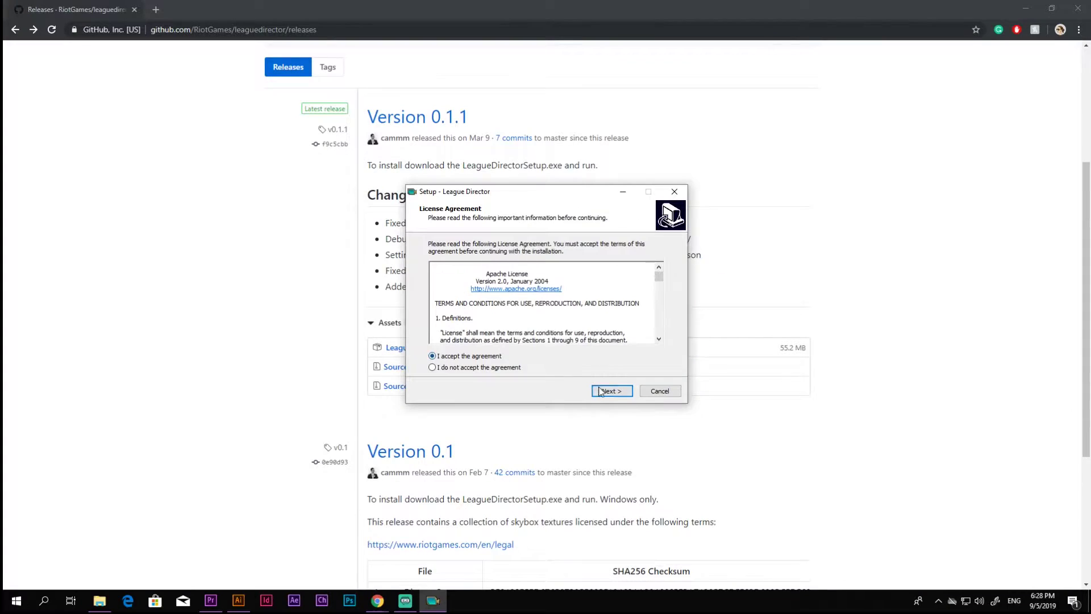
# Step: Complete the League Director setup wizard and launch the installed application
pyautogui.click(604, 391)
pyautogui.click(608, 392)
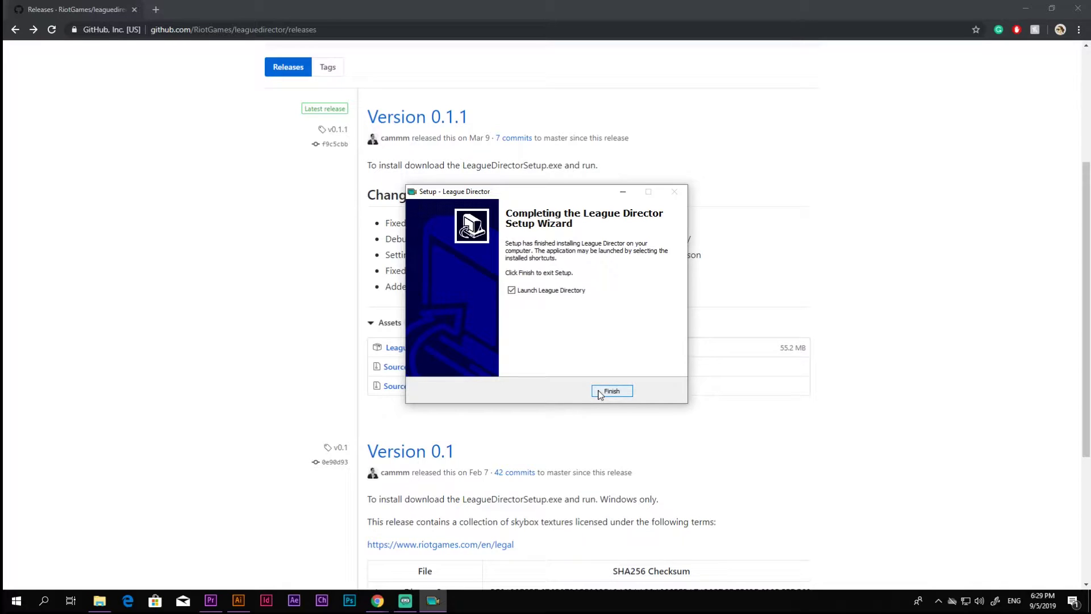
pyautogui.click(600, 390)
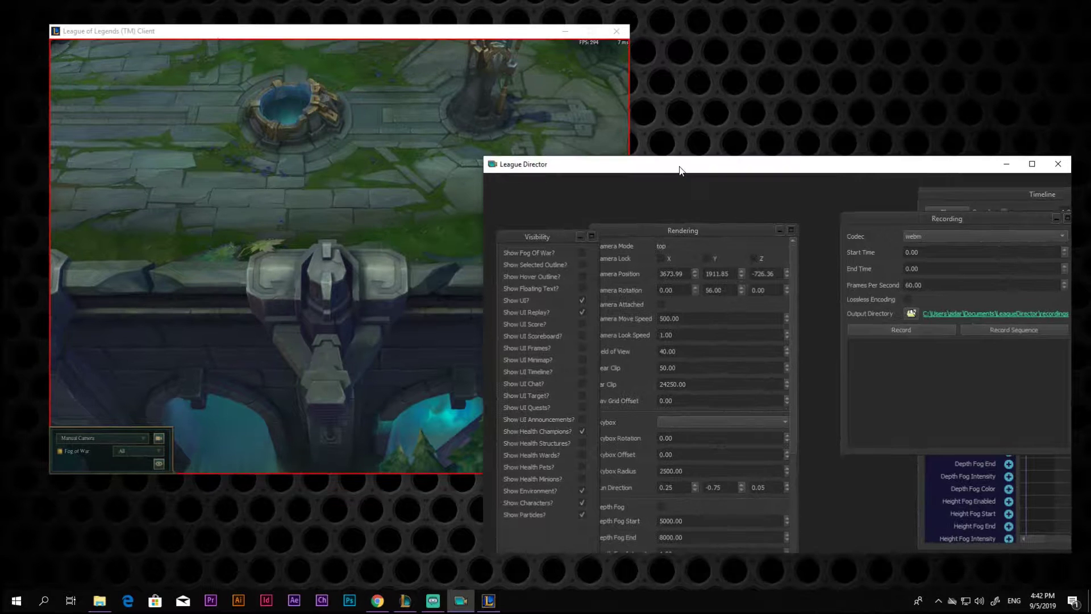
# Step: Widen the League Director window and rearrange the Visibility, Recording, Rendering and Timeline panels inside it
pyautogui.moveTo(677, 165); pyautogui.dragTo(629, 83)
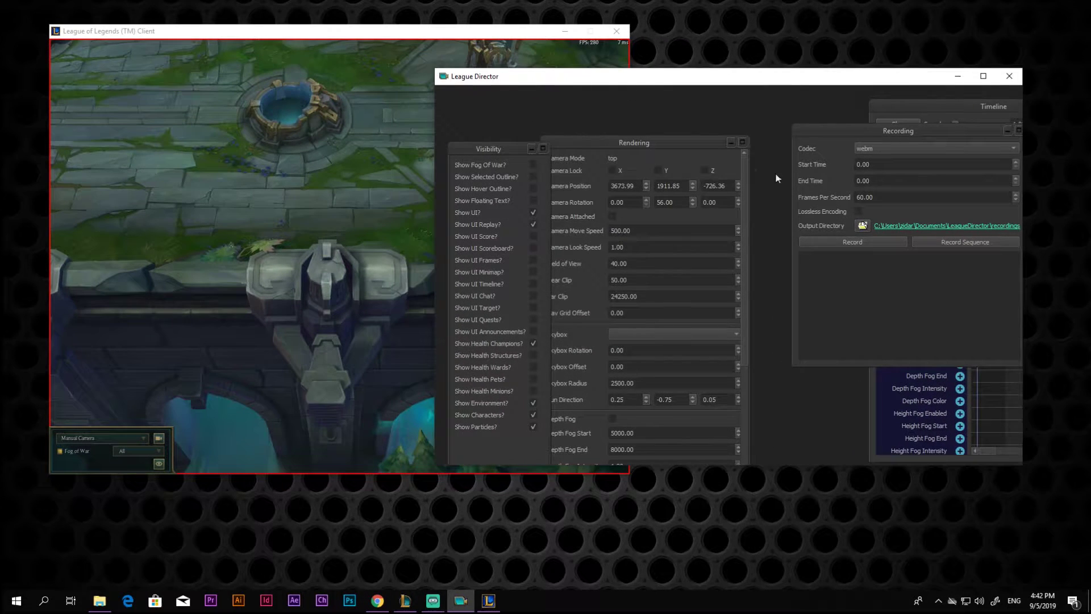
pyautogui.moveTo(1023, 174); pyautogui.dragTo(1086, 208)
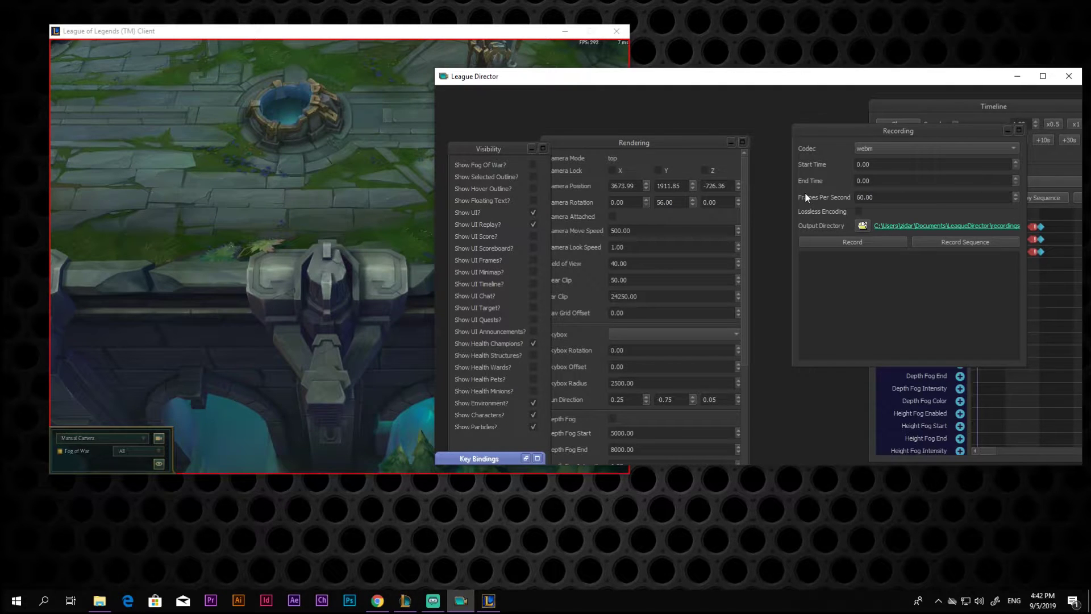
pyautogui.moveTo(630, 142); pyautogui.dragTo(652, 117)
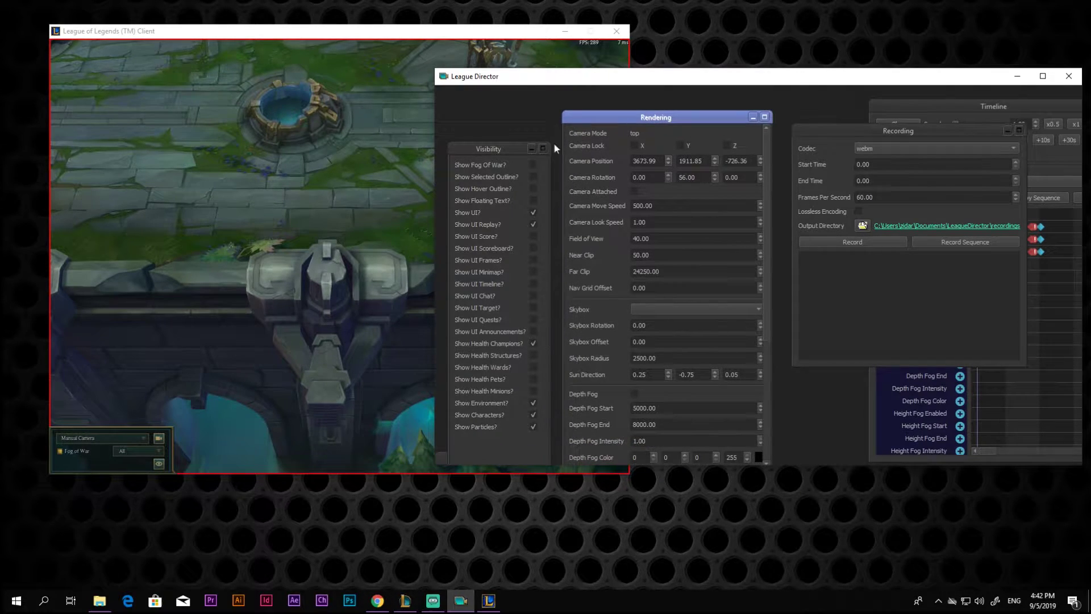
pyautogui.moveTo(493, 148); pyautogui.dragTo(489, 114)
pyautogui.moveTo(893, 132); pyautogui.dragTo(549, 140)
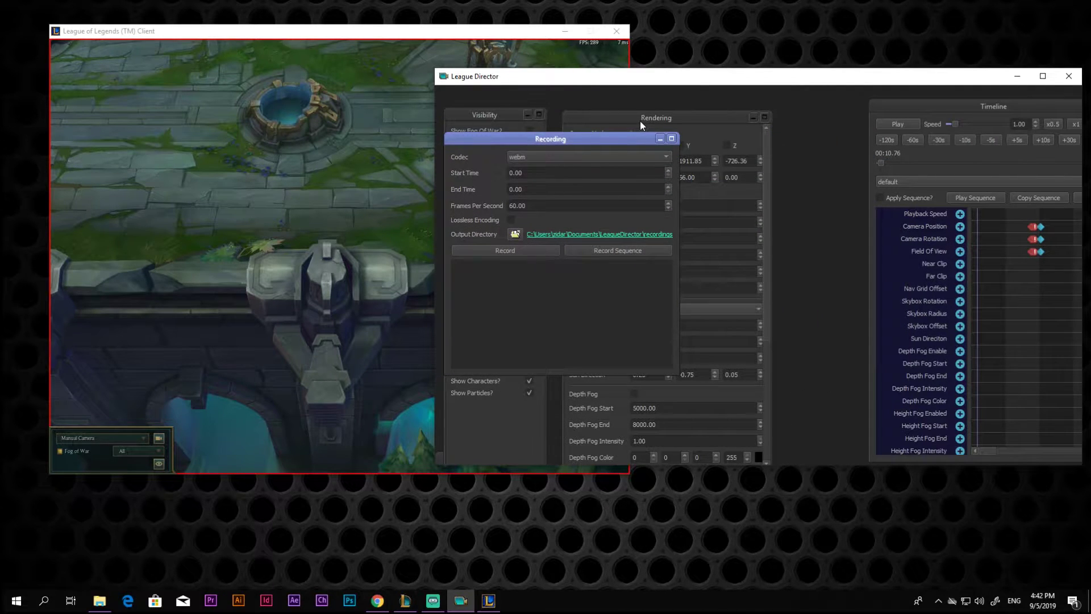
pyautogui.moveTo(973, 102); pyautogui.dragTo(920, 101)
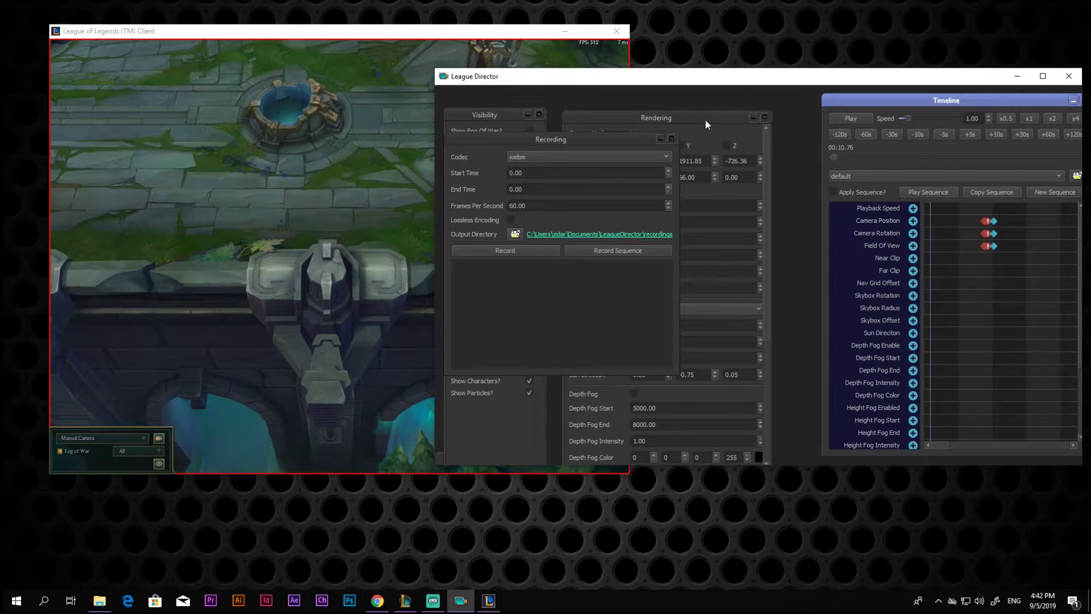
pyautogui.moveTo(704, 120); pyautogui.dragTo(850, 123)
# Step: Open the Key Bindings panel and look through the camera and visibility shortcuts
pyautogui.click(515, 429)
pyautogui.click(439, 460)
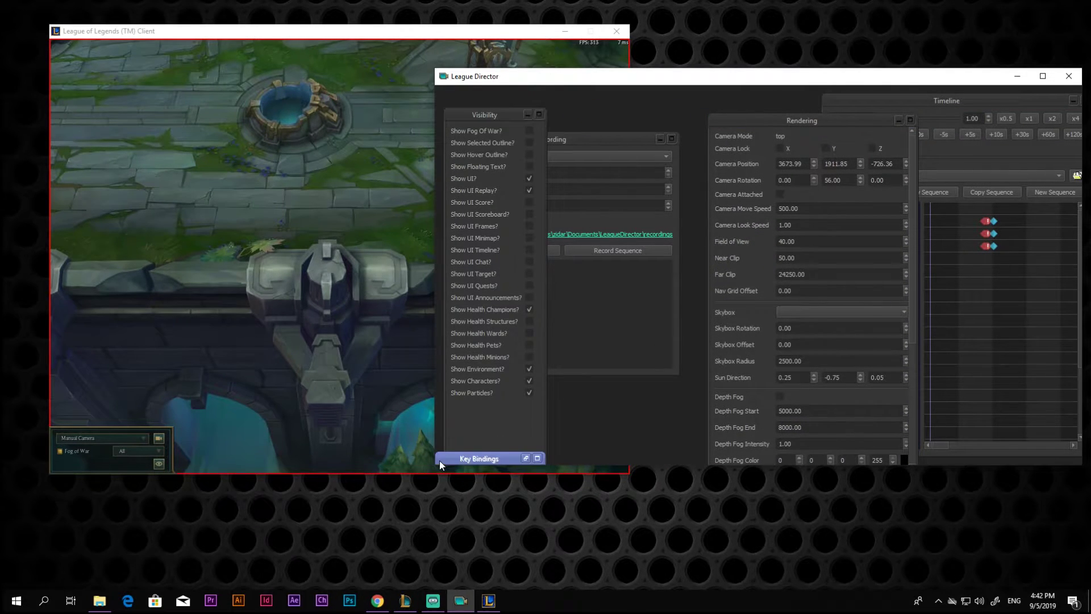
pyautogui.moveTo(521, 458); pyautogui.dragTo(748, 169)
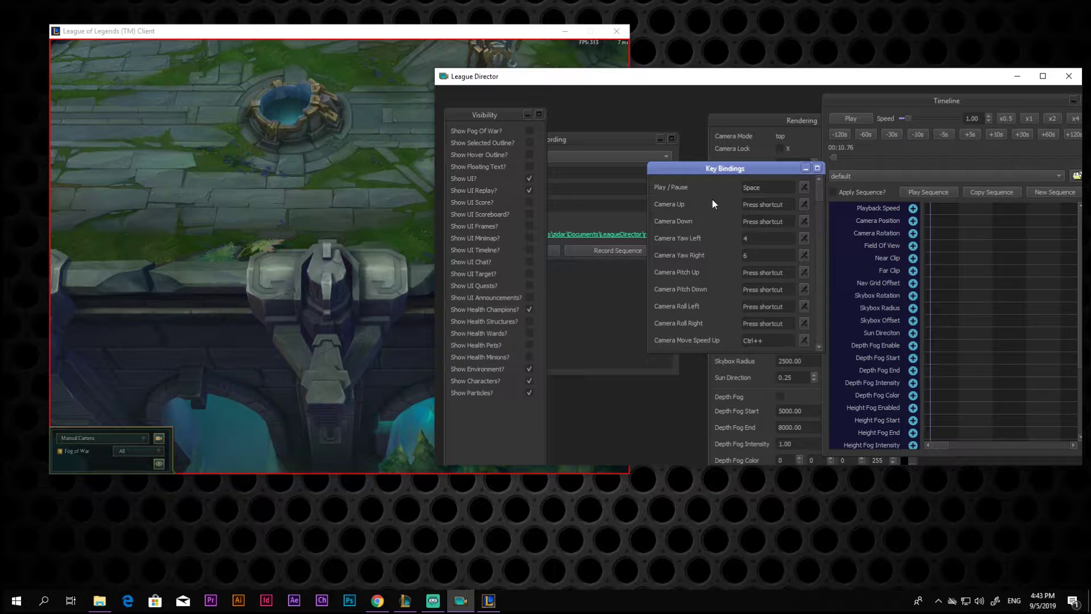
pyautogui.click(759, 241)
pyautogui.scroll(-6, 767, 236)
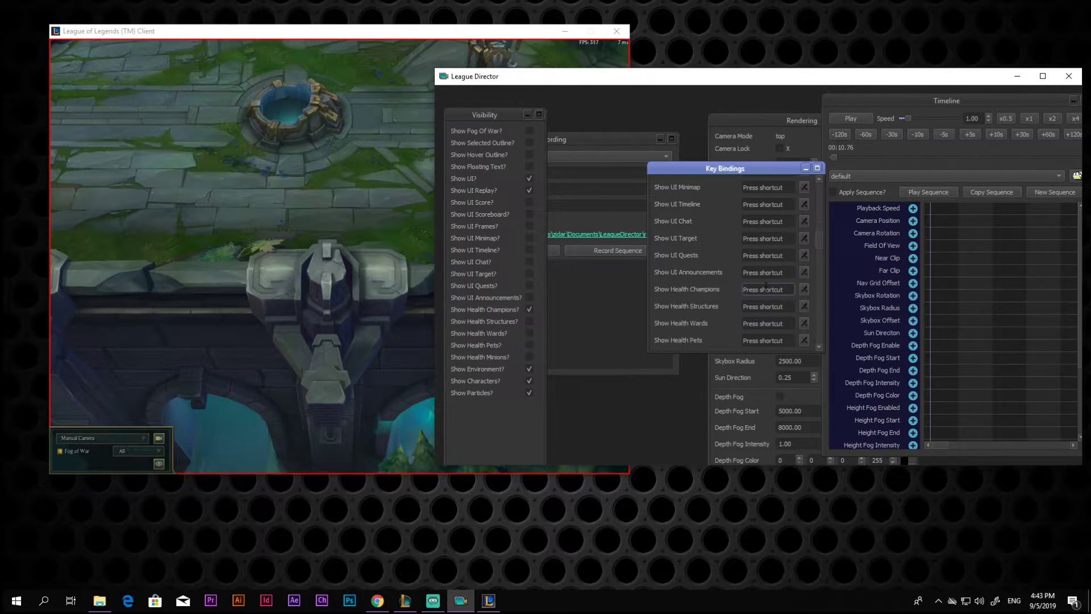
pyautogui.click(759, 290)
# Step: Fly the camera around the replay map in the game client
pyautogui.press('q')
pyautogui.press('w')
pyautogui.press('w')
pyautogui.press('w')
pyautogui.press('w')
pyautogui.press('w')
pyautogui.press('w')
pyautogui.click(746, 284)
pyautogui.press('Left')
pyautogui.press('Left')
pyautogui.press('Left')
pyautogui.press('Left')
pyautogui.press('Left')
pyautogui.press('Left')
pyautogui.scroll(5, 769, 293)
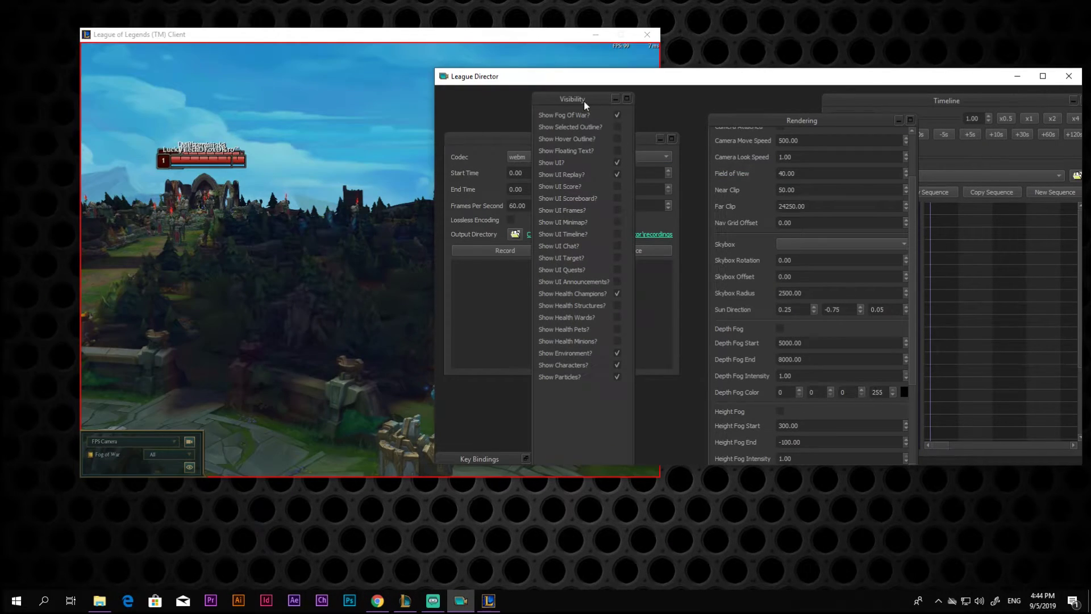
# Step: Turn off fog of war, enable the selected outline, and aim the camera at the champions in their base
pyautogui.moveTo(584, 100); pyautogui.dragTo(653, 105)
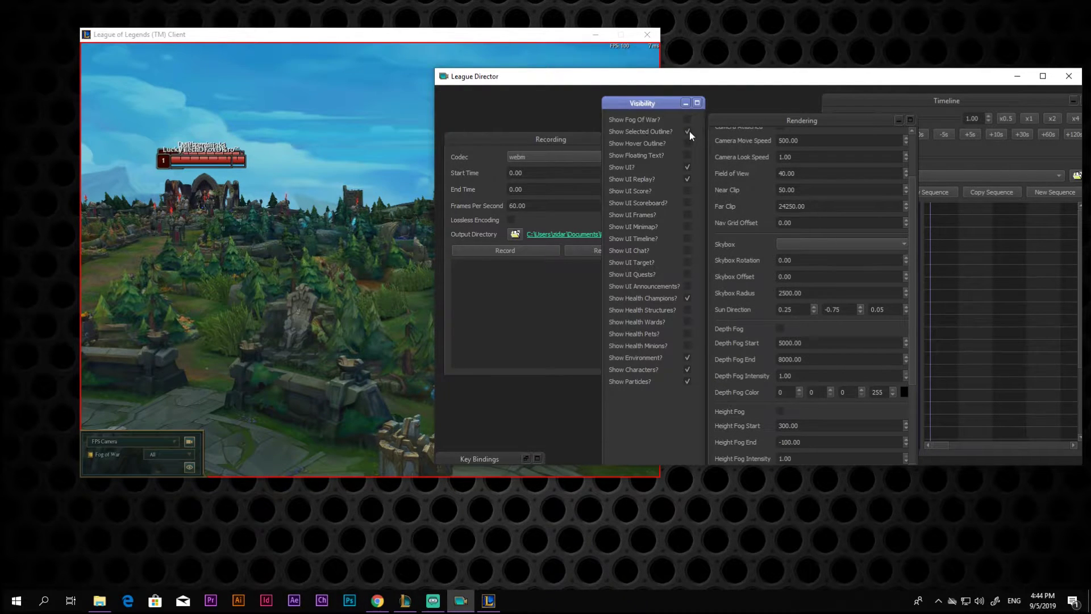
pyautogui.click(384, 227)
pyautogui.moveTo(351, 243); pyautogui.dragTo(310, 214)
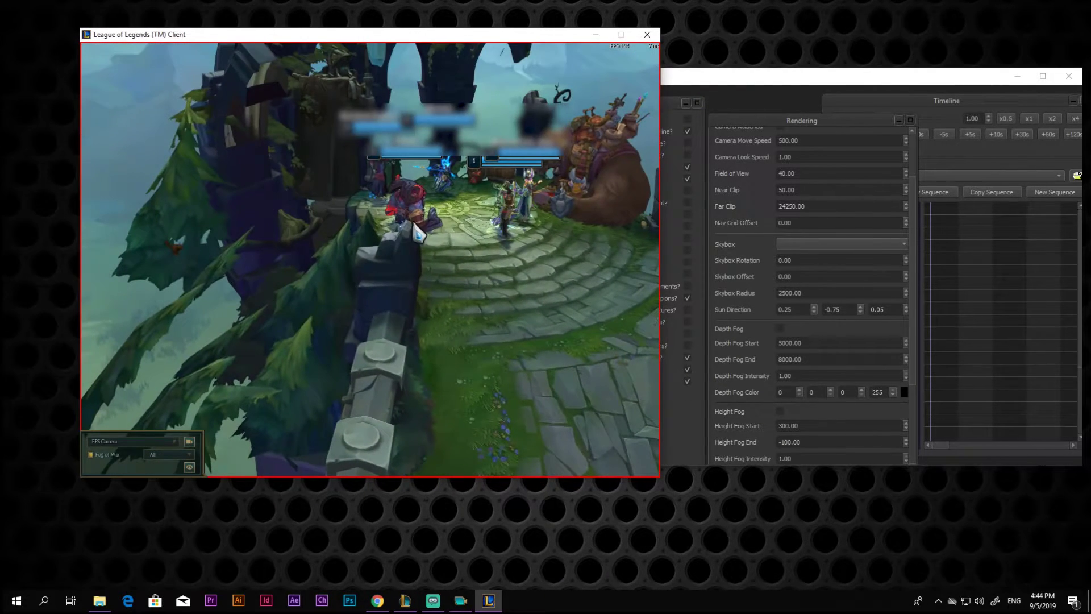
pyautogui.moveTo(509, 208); pyautogui.dragTo(496, 213)
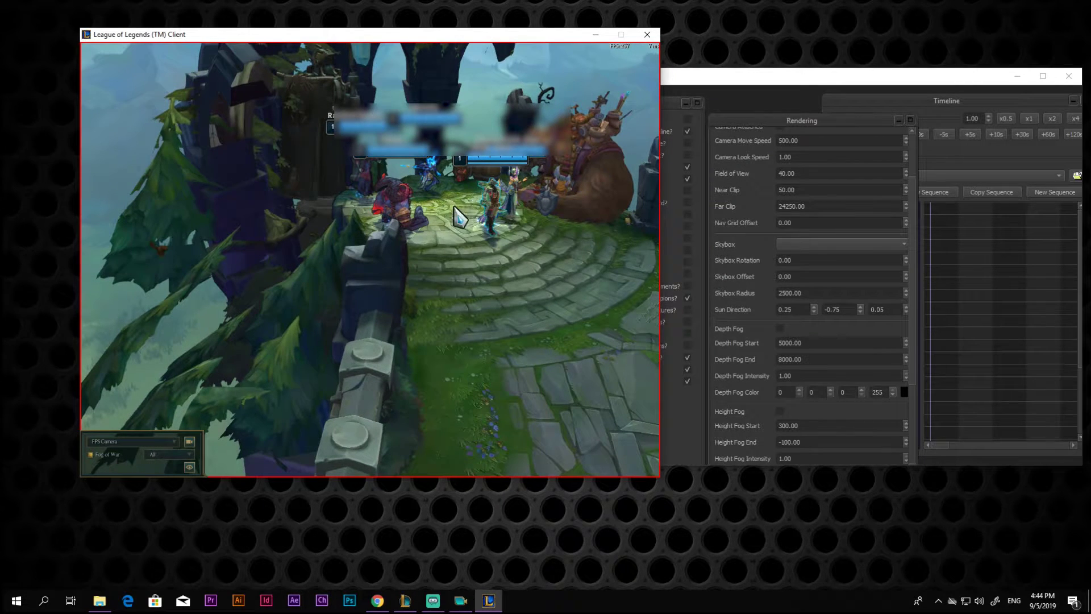
# Step: Place the League Director window beside the game and show all UI elements, including score, scoreboard, frames, minimap, timeline and chat
pyautogui.click(686, 389)
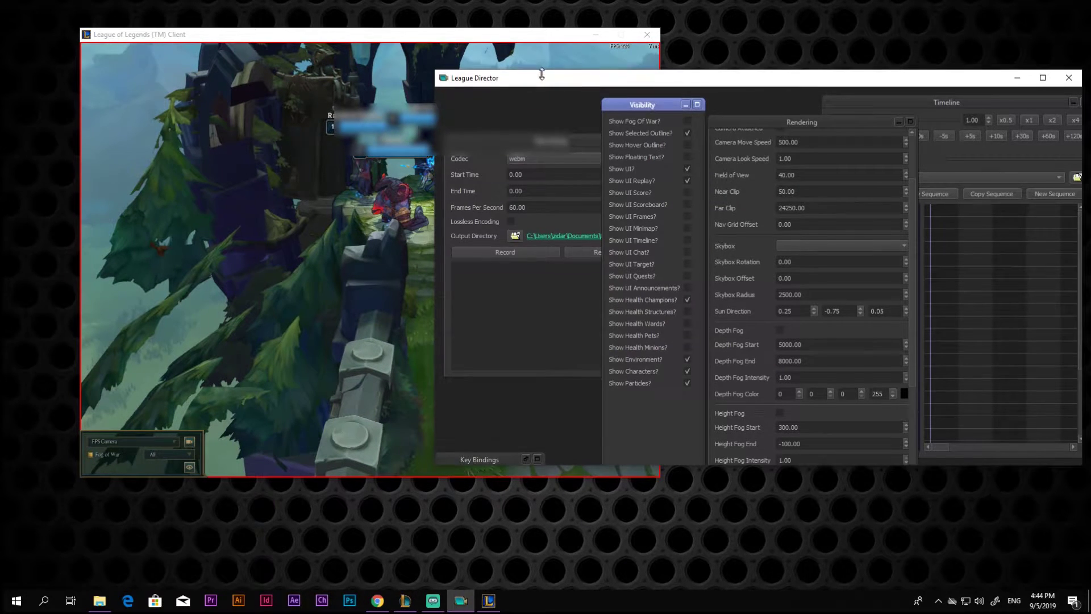
pyautogui.moveTo(542, 74); pyautogui.dragTo(776, 42)
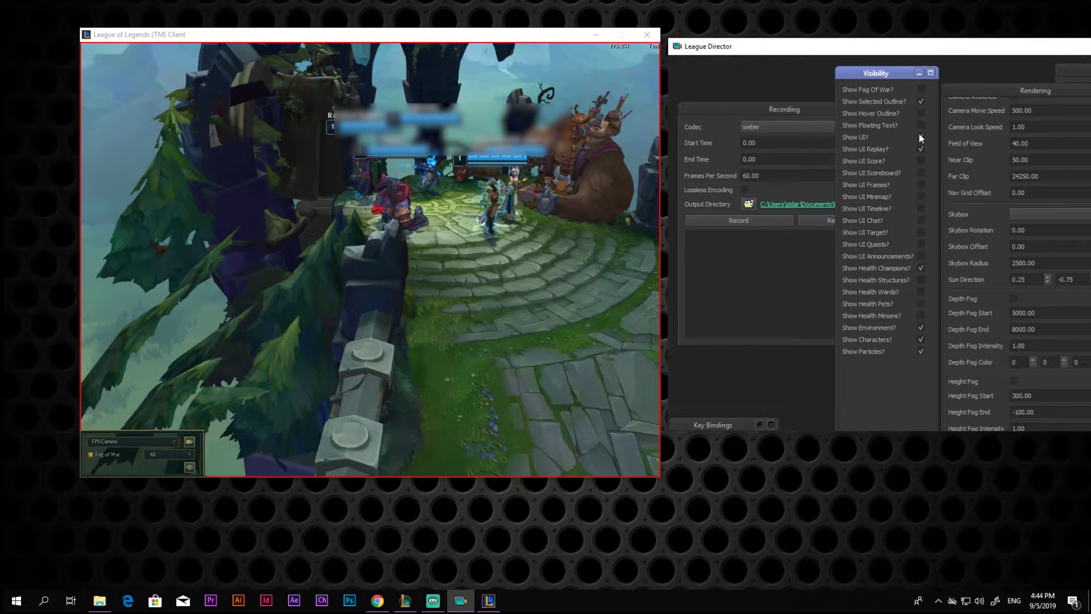
pyautogui.click(922, 220)
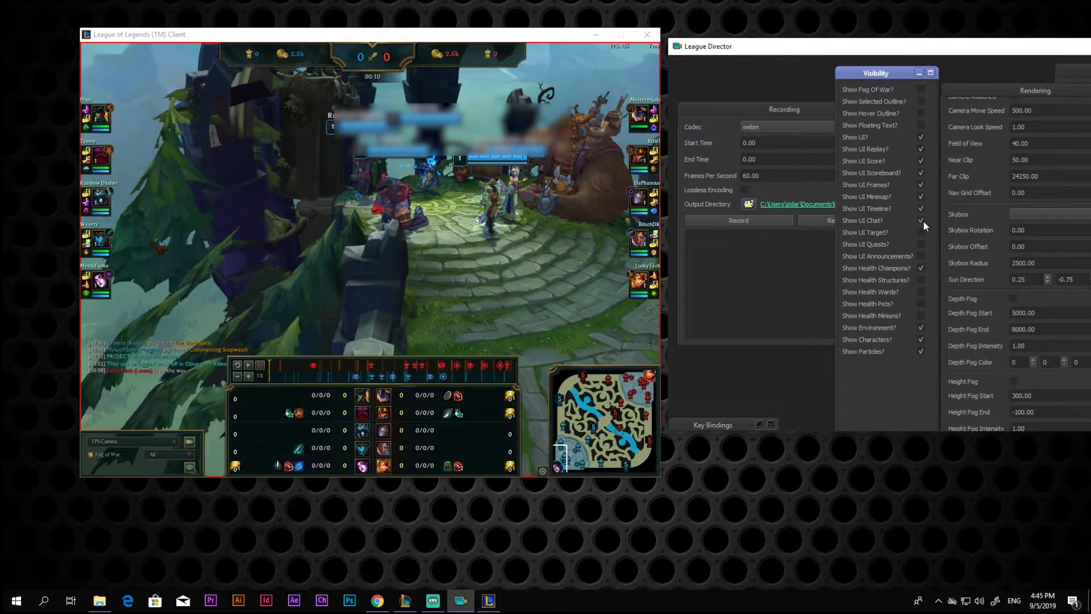
pyautogui.click(921, 232)
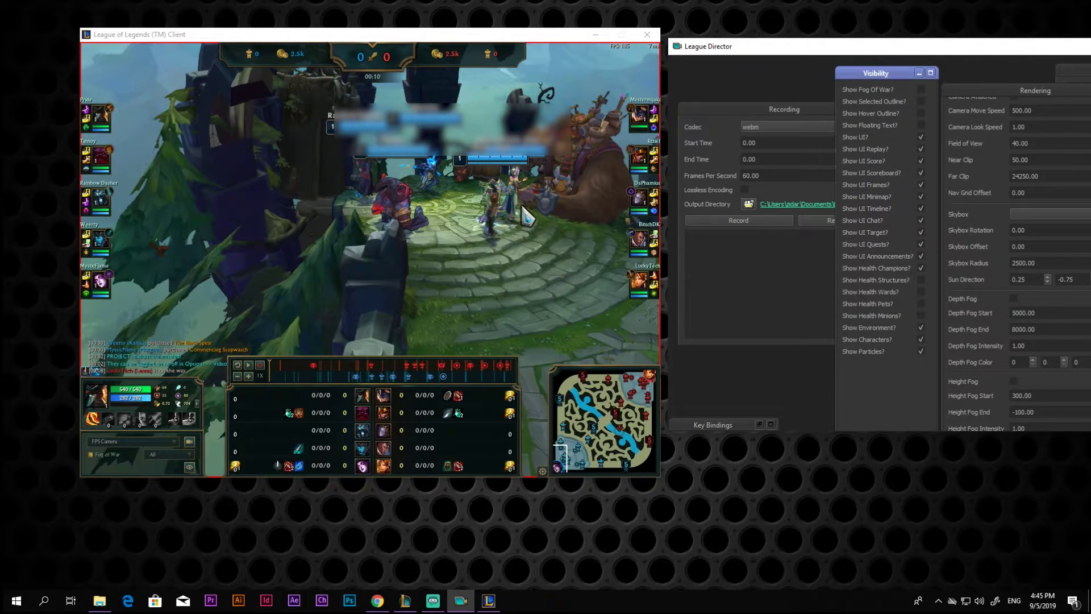
# Step: Hide the whole game UI and the champion health bars
pyautogui.click(921, 138)
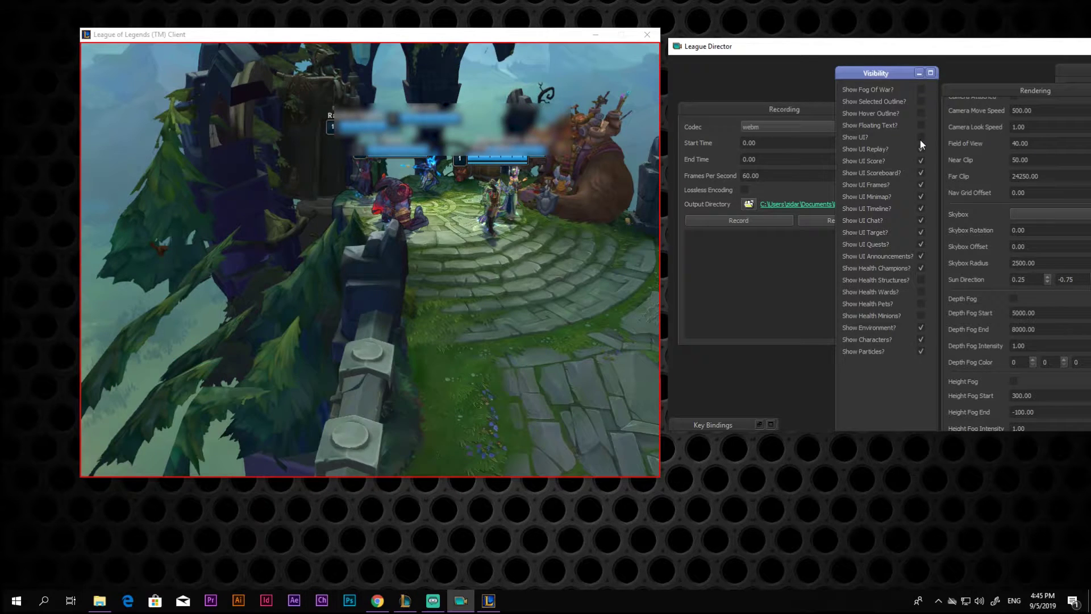
pyautogui.click(919, 140)
pyautogui.click(919, 141)
pyautogui.click(921, 149)
pyautogui.click(920, 269)
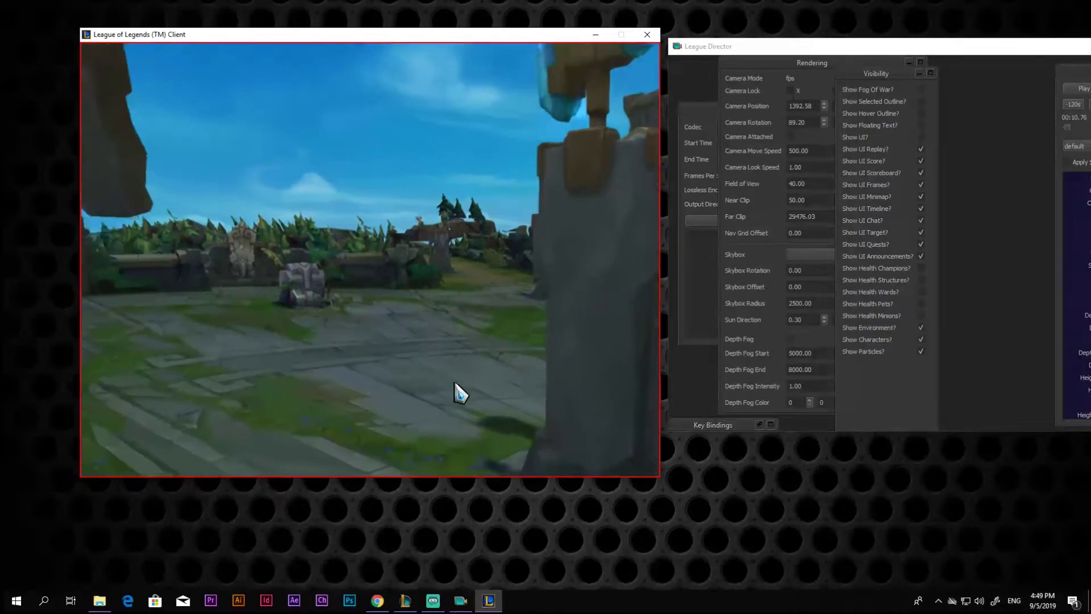
# Step: Try out the camera's movement in the replay and set the camera move speed to 1000
pyautogui.press('w')
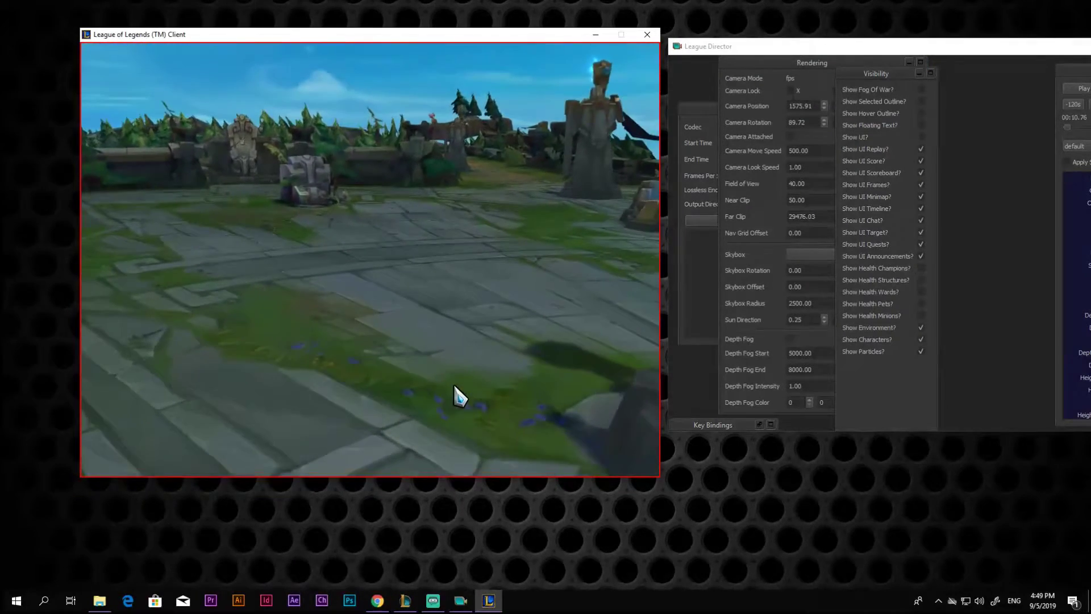
pyautogui.moveTo(453, 386); pyautogui.dragTo(461, 378)
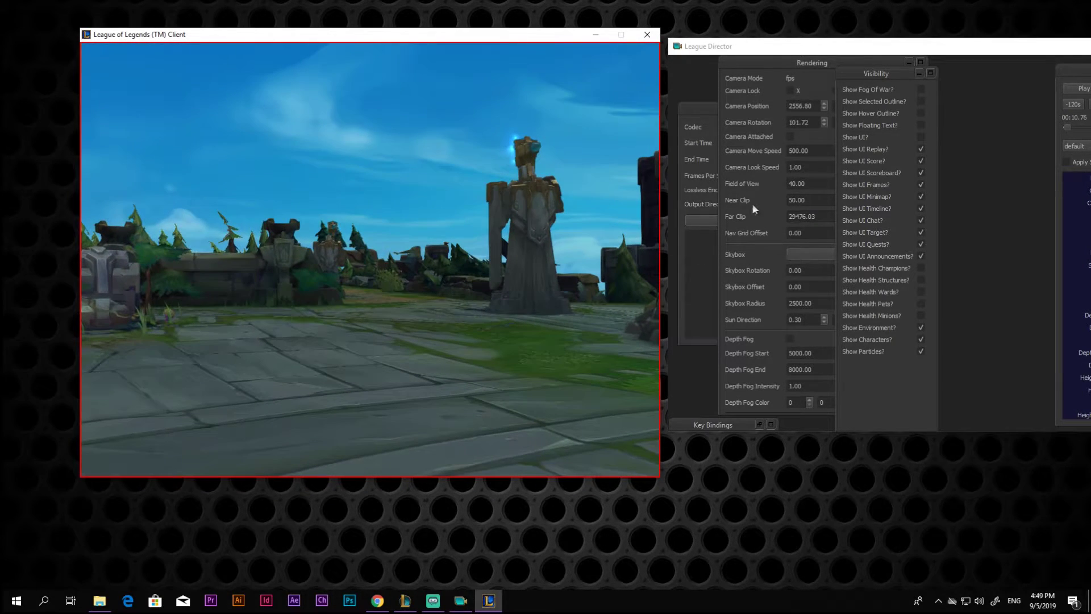
pyautogui.doubleClick(811, 151)
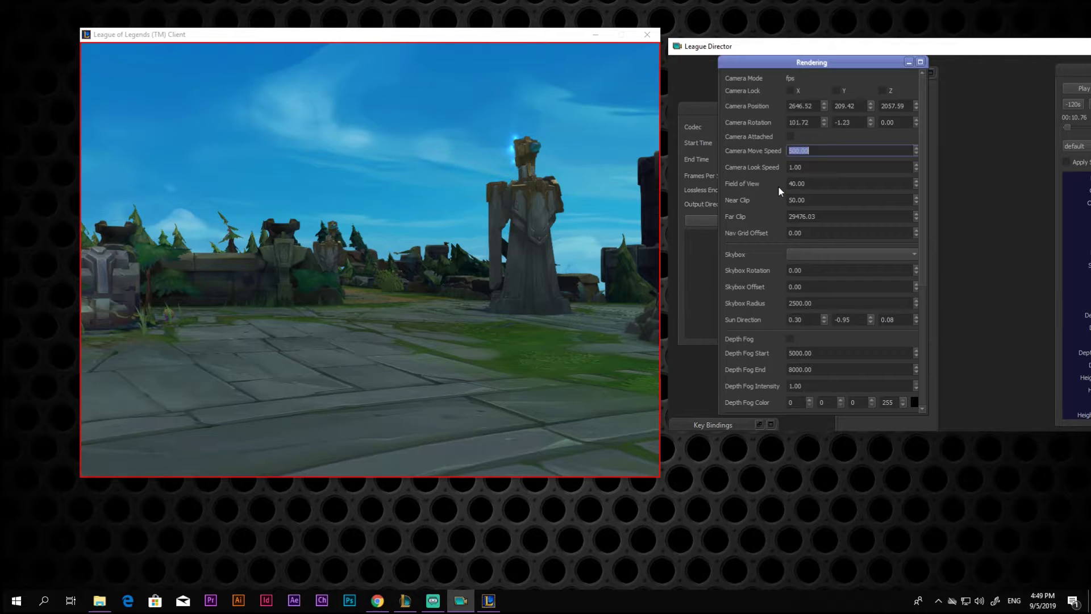
pyautogui.write('100')
pyautogui.press('Return')
pyautogui.write('0')
# Step: Fly the camera across the map to the champions standing in the red base
pyautogui.click(461, 244)
pyautogui.moveTo(456, 235); pyautogui.dragTo(421, 237)
pyautogui.press('w')
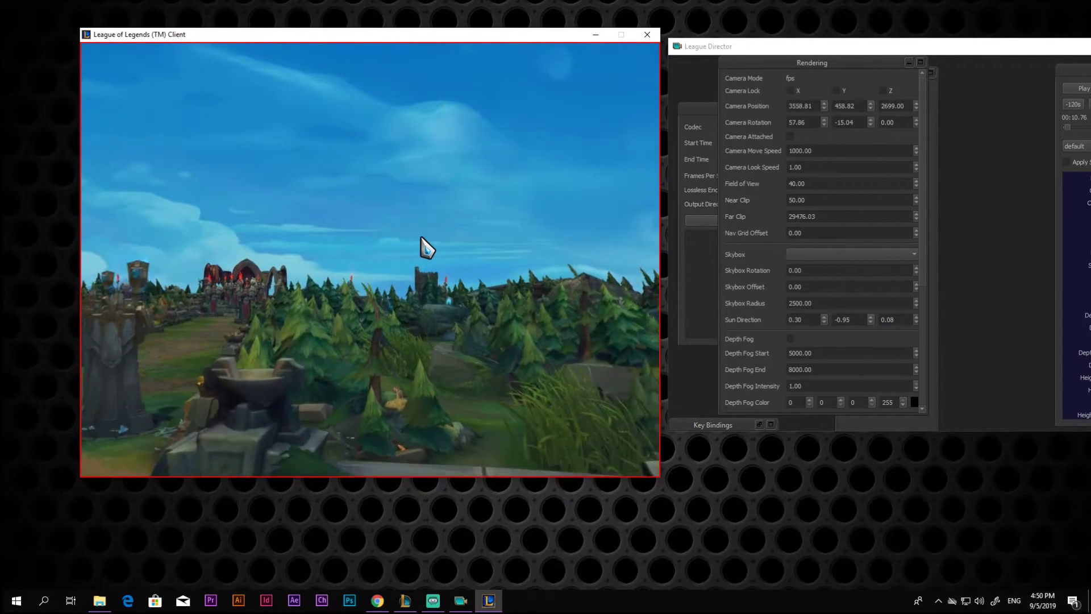
pyautogui.press('w')
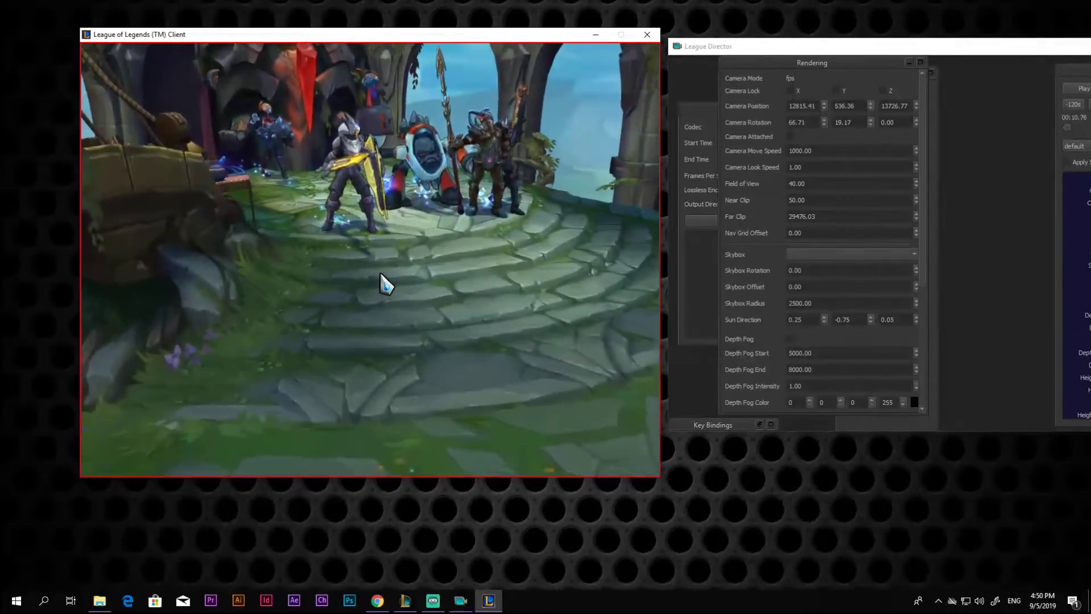
# Step: Pull the camera back from the red base champions and move it sideways along the base wall
pyautogui.press('s')
pyautogui.press('s')
pyautogui.press('a')
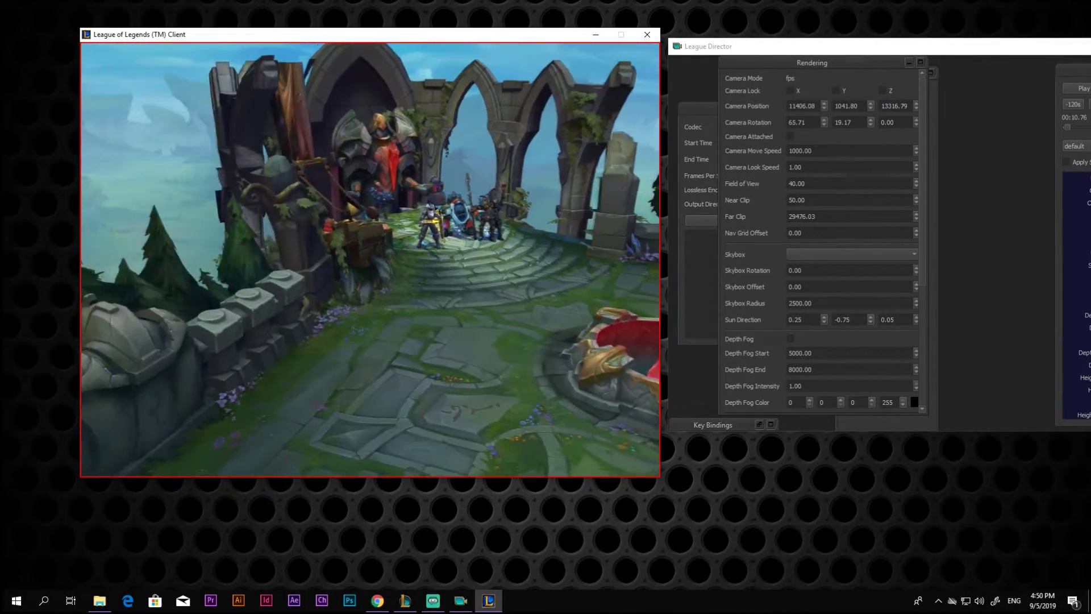
pyautogui.moveTo(380, 273); pyautogui.dragTo(353, 273)
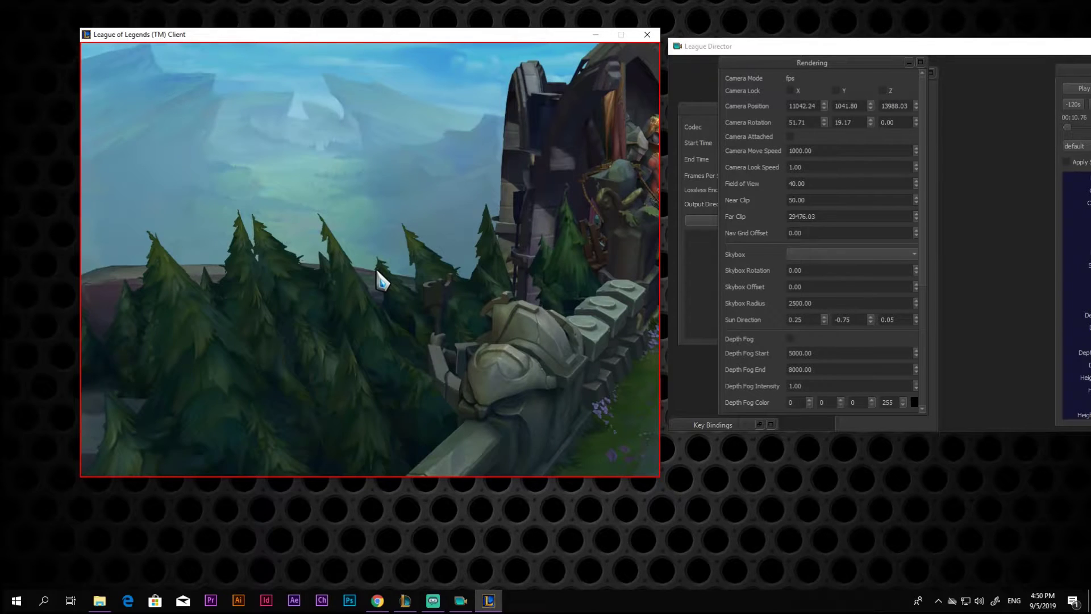
pyautogui.press('d')
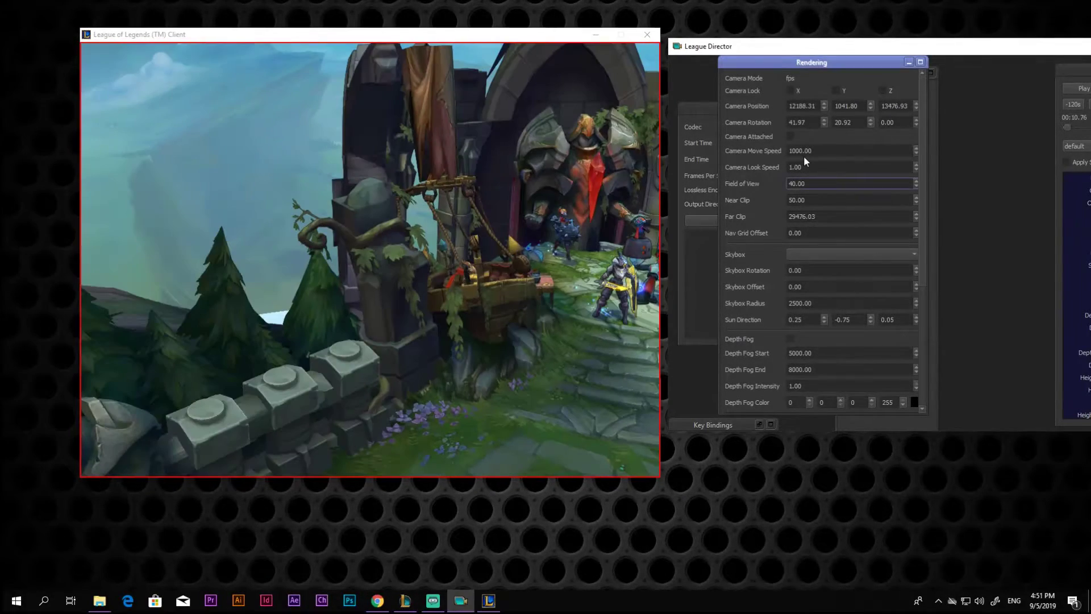
# Step: Set the camera's field of view to 78
pyautogui.press('Up')
pyautogui.press('Up')
pyautogui.press('Up')
pyautogui.press('Up')
pyautogui.press('Up')
pyautogui.press('Up')
pyautogui.press('Up')
pyautogui.press('Up')
pyautogui.press('Up')
pyautogui.press('Up')
pyautogui.press('Up')
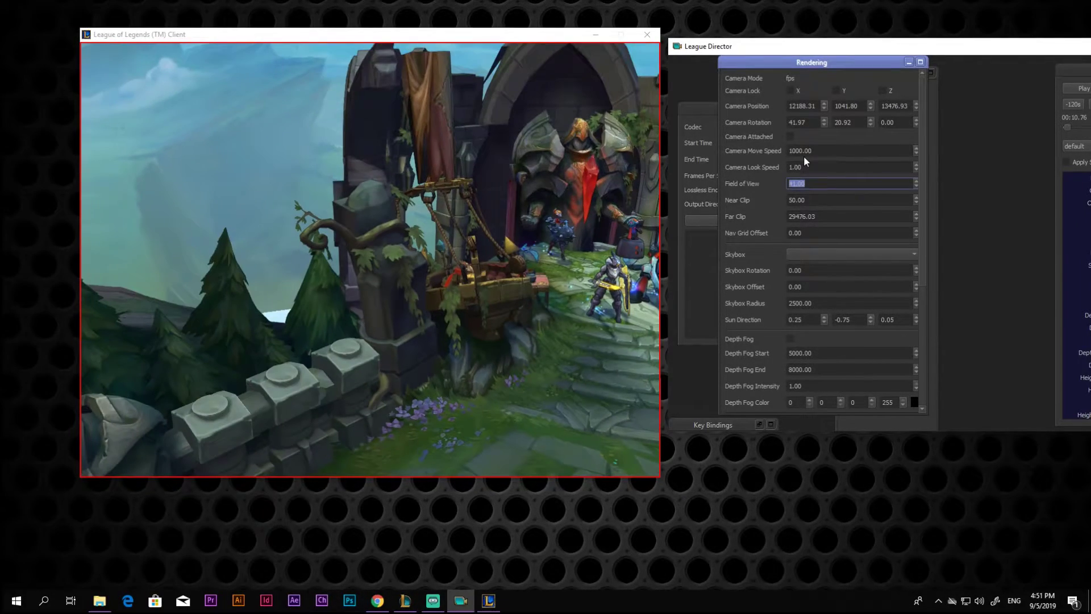
pyautogui.write('78')
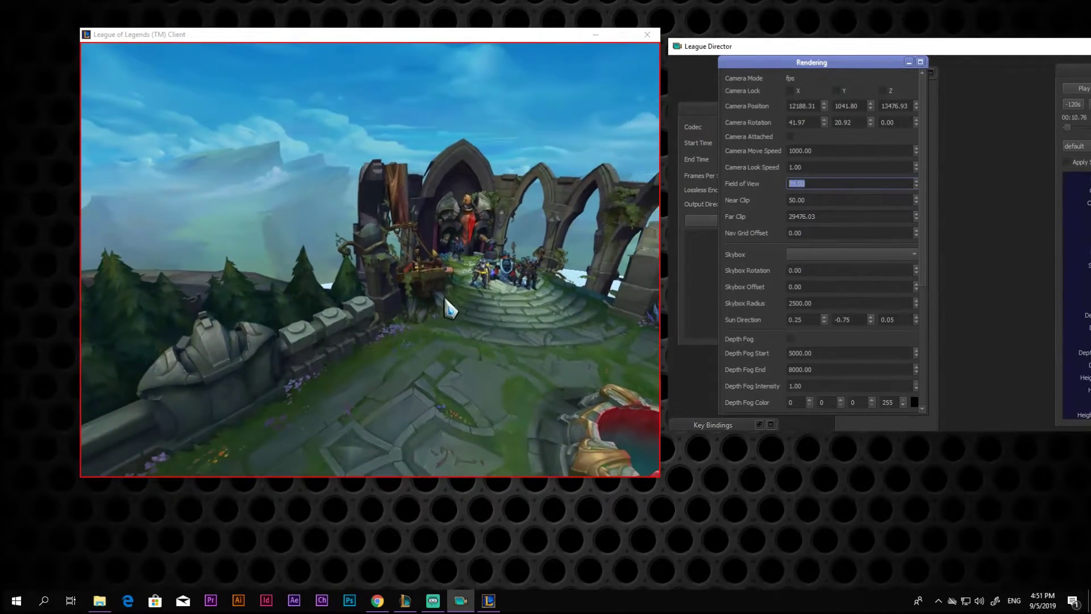
# Step: Rotate the camera around the red base and down to the ground to examine the wide field of view
pyautogui.click(445, 296)
pyautogui.moveTo(450, 301); pyautogui.dragTo(517, 301)
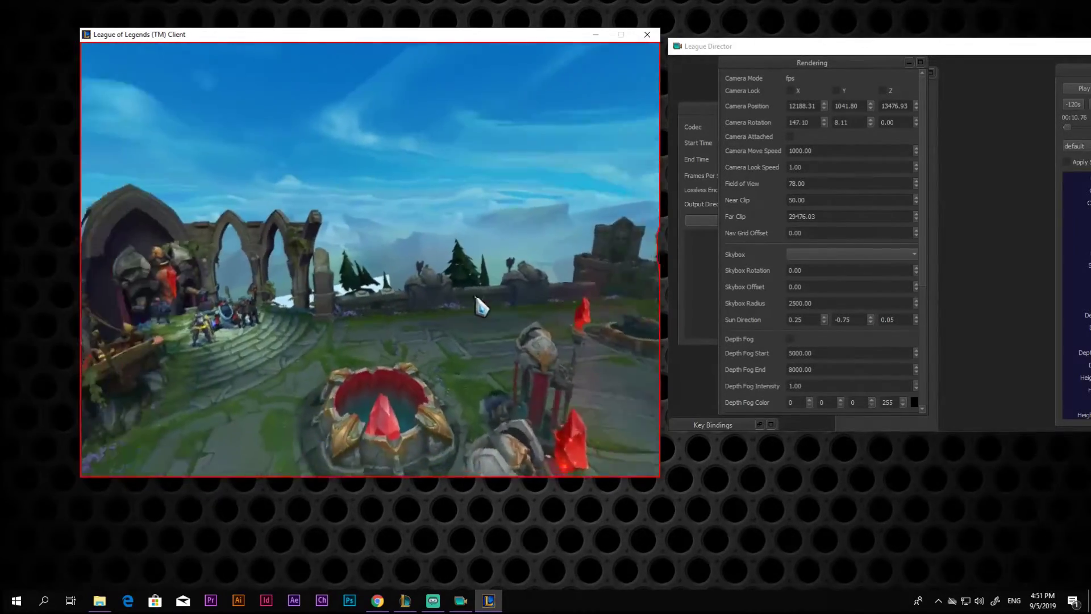
pyautogui.moveTo(476, 296); pyautogui.dragTo(366, 348)
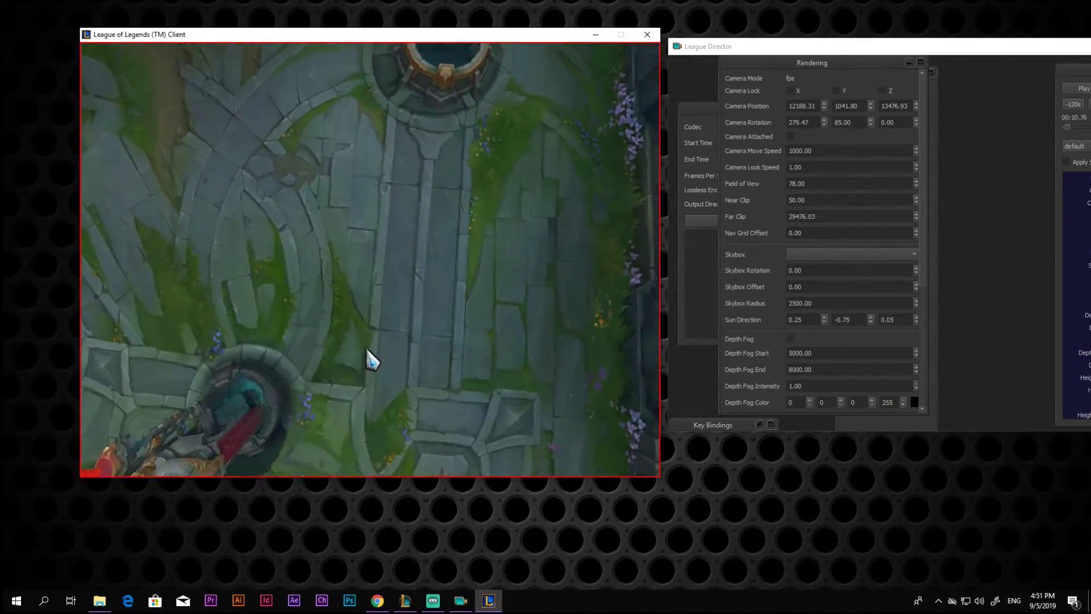
# Step: Lower the camera's field of view to 27 and turn the camera toward the champions on the red base platform
pyautogui.click(802, 182)
pyautogui.press('Down')
pyautogui.press('Down')
pyautogui.press('Down')
pyautogui.press('Down')
pyautogui.press('Down')
pyautogui.press('Down')
pyautogui.press('Down')
pyautogui.press('Down')
pyautogui.press('Down')
pyautogui.press('Down')
pyautogui.press('Down')
pyautogui.press('Down')
pyautogui.press('Down')
pyautogui.press('Down')
pyautogui.press('Down')
pyautogui.press('Down')
pyautogui.press('Down')
pyautogui.press('Down')
pyautogui.press('Down')
pyautogui.press('Down')
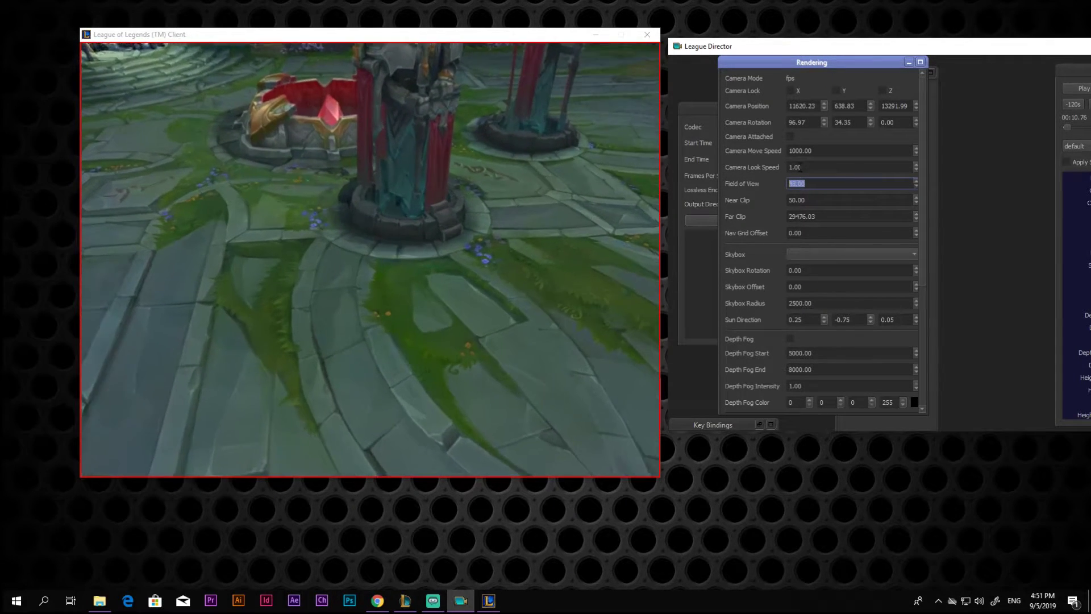
pyautogui.press('Down')
pyautogui.press('Down')
pyautogui.press('Down')
pyautogui.press('Down')
pyautogui.press('Down')
pyautogui.press('Down')
pyautogui.press('Down')
pyautogui.press('Down')
pyautogui.press('Down')
pyautogui.press('Down')
pyautogui.press('Down')
pyautogui.press('Down')
pyautogui.press('Down')
pyautogui.press('Down')
pyautogui.press('Down')
pyautogui.press('Down')
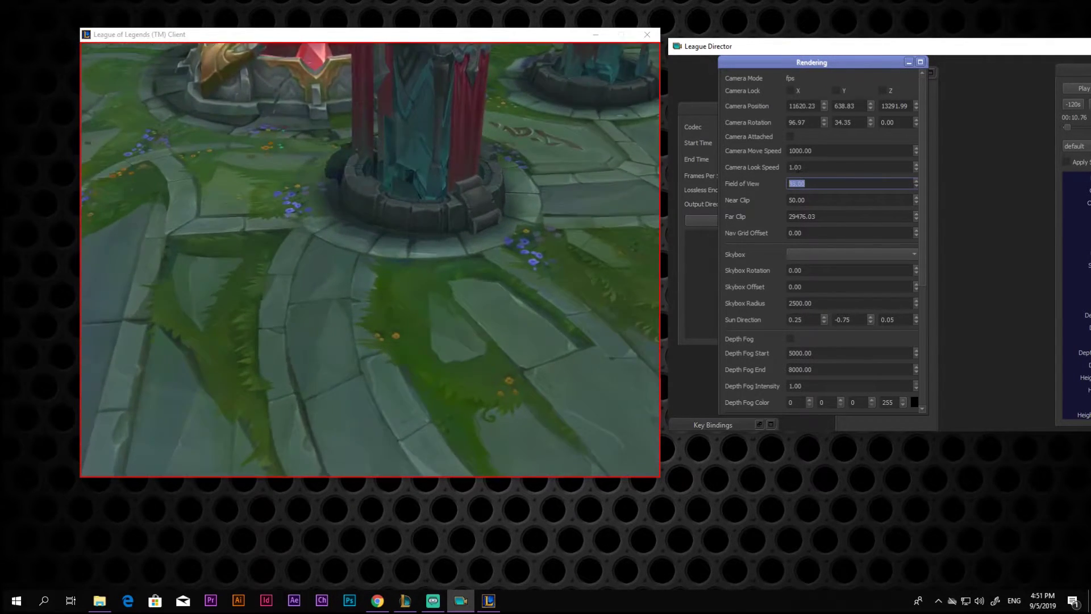
pyautogui.click(430, 232)
pyautogui.moveTo(431, 231); pyautogui.dragTo(512, 214)
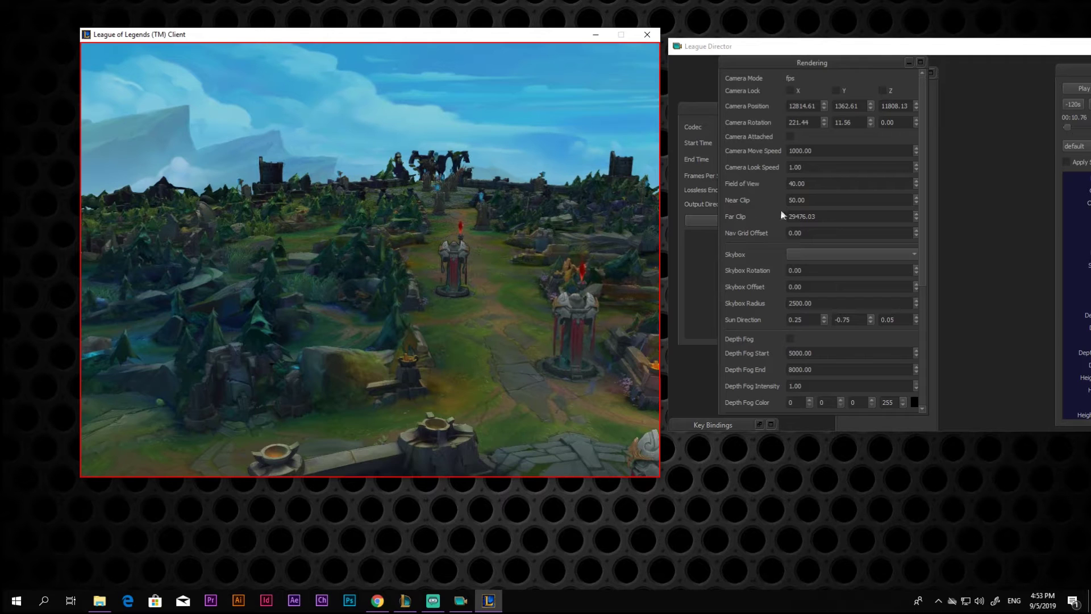
# Step: Reduce the Far Clip distance until the far part of the map is cut off
pyautogui.click(805, 218)
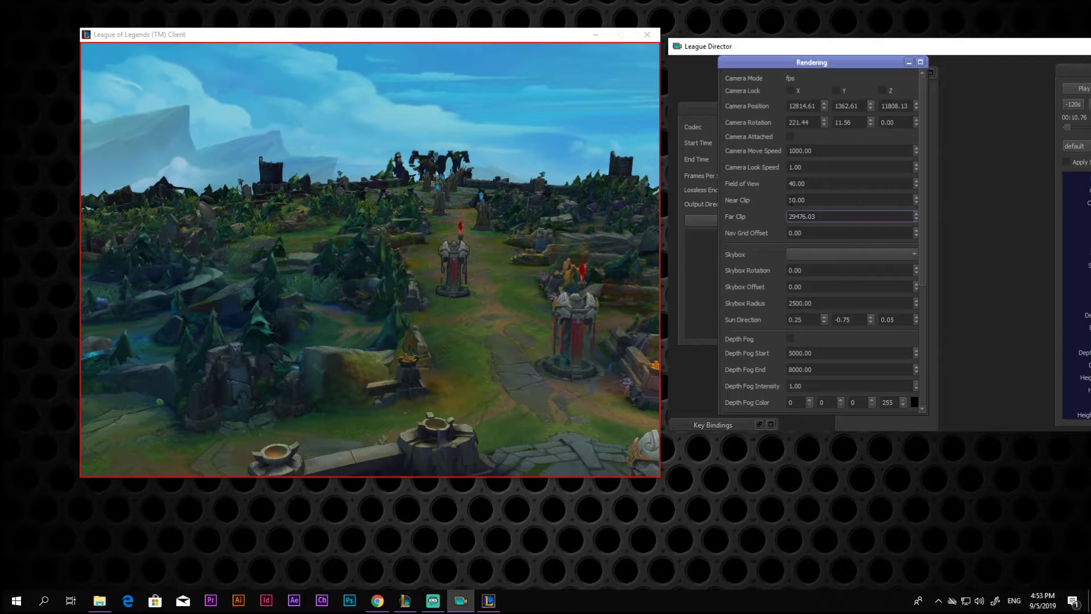
pyautogui.press('Down')
pyautogui.press('Down')
pyautogui.press('Down')
pyautogui.press('Down')
pyautogui.press('Down')
pyautogui.press('Down')
pyautogui.press('Down')
pyautogui.press('Down')
pyautogui.press('Down')
pyautogui.press('Down')
pyautogui.press('Down')
pyautogui.press('Down')
pyautogui.press('Down')
pyautogui.press('Down')
pyautogui.press('Down')
pyautogui.press('Down')
pyautogui.press('Down')
pyautogui.press('Down')
pyautogui.press('Down')
pyautogui.press('Down')
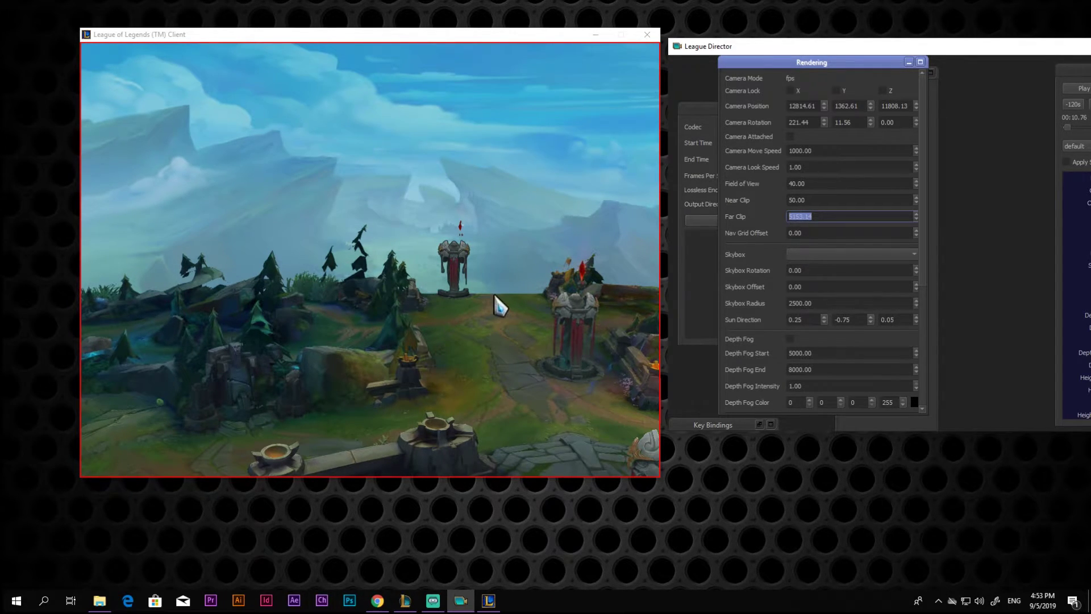
# Step: Fly the camera down to the champions' feet and rotate it there to examine clipping at ground level
pyautogui.moveTo(493, 295); pyautogui.dragTo(489, 271)
pyautogui.press('w')
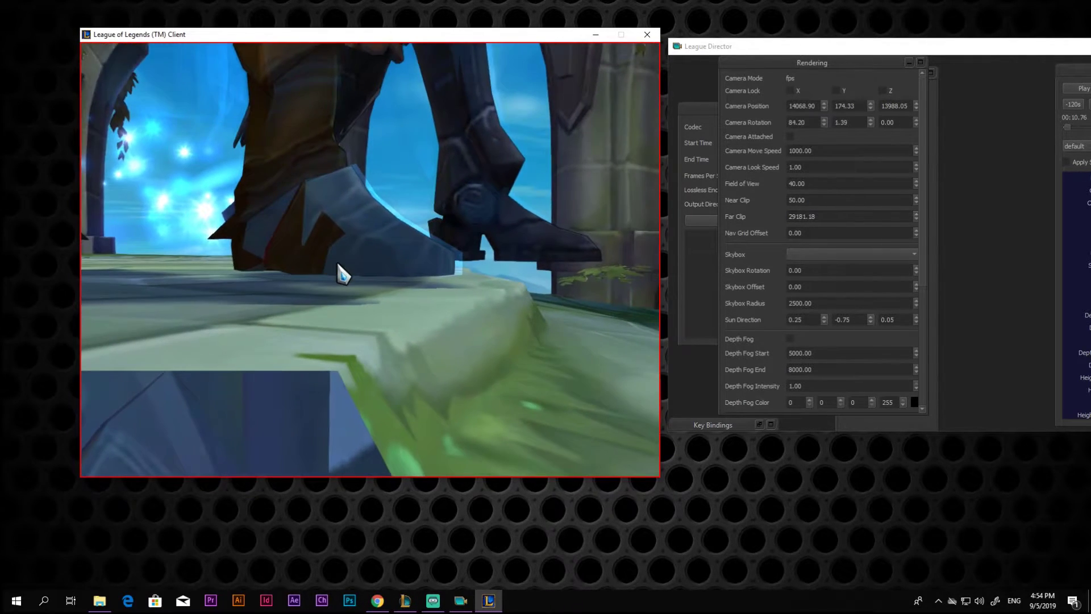
pyautogui.moveTo(337, 264); pyautogui.dragTo(375, 260)
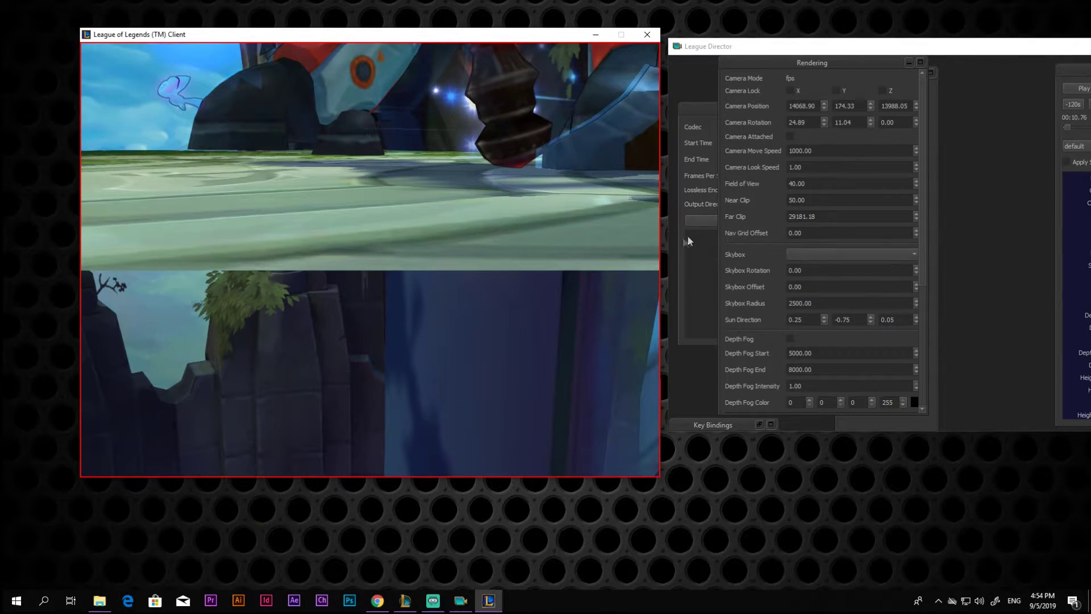
# Step: Set the Nav Grid Offset to -5 and run the replay to view the champions at ground level
pyautogui.click(808, 229)
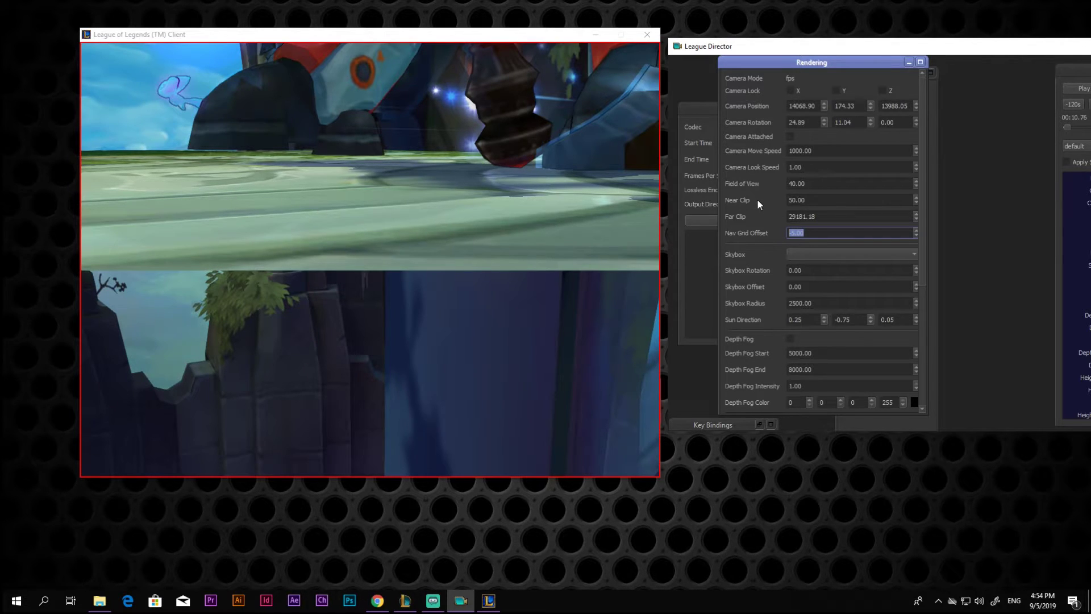
pyautogui.click(1079, 91)
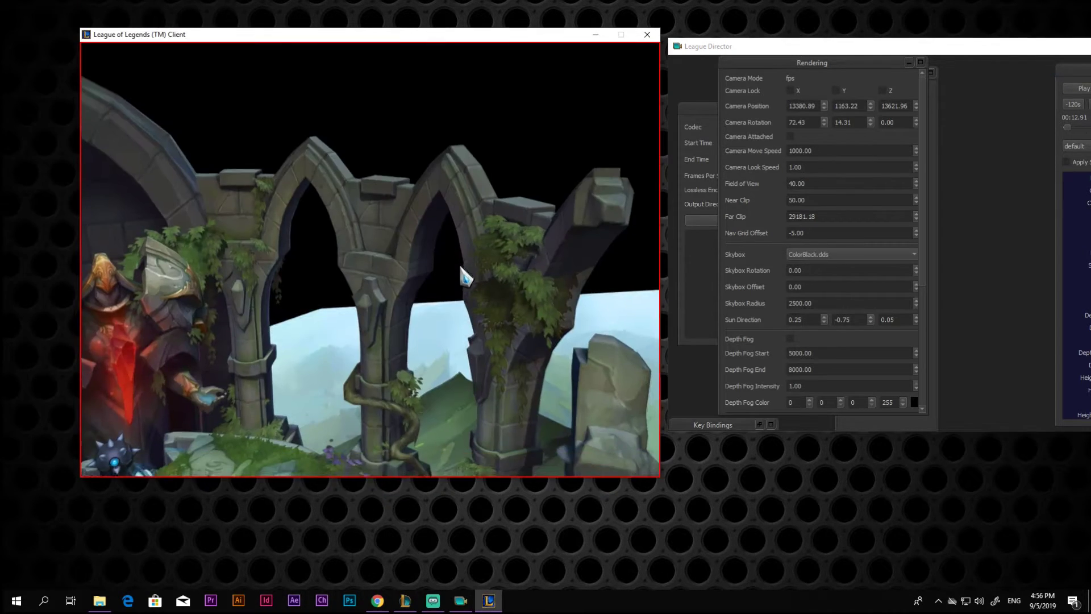
pyautogui.moveTo(461, 268); pyautogui.dragTo(418, 263)
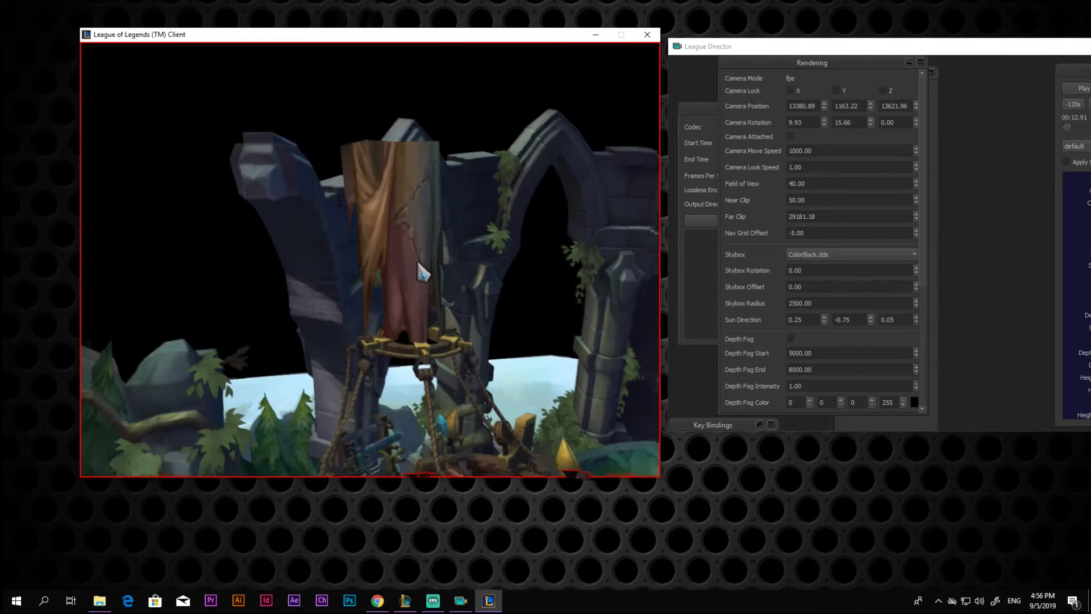
# Step: Change the skybox to Bloodmoon.dds and turn the camera toward the arches of the red base
pyautogui.click(851, 254)
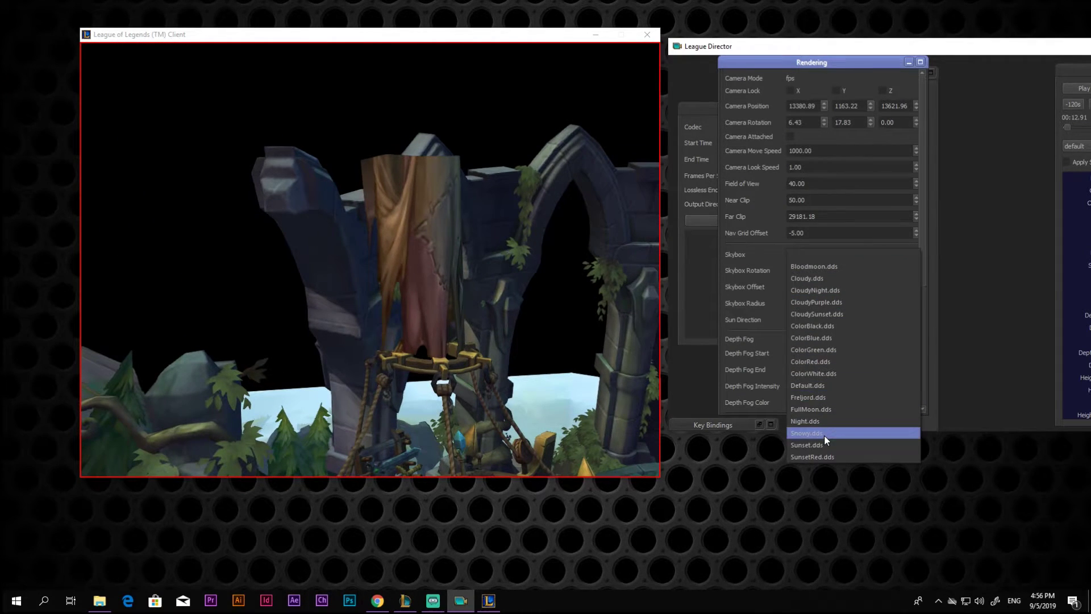
pyautogui.click(814, 266)
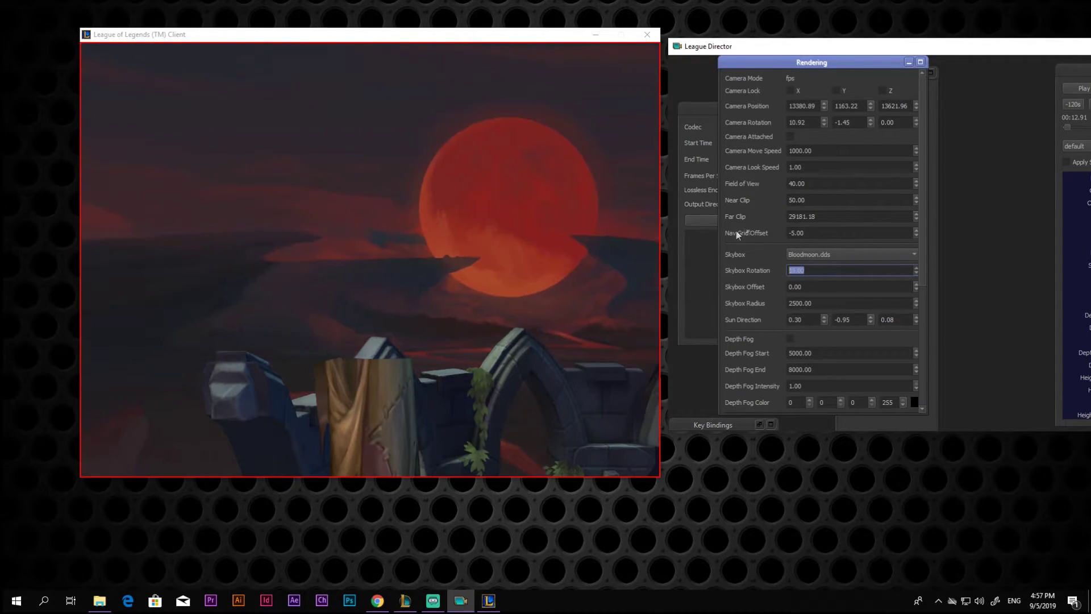
pyautogui.moveTo(353, 341); pyautogui.dragTo(403, 355)
# Step: Adjust the Skybox Rotation to 32 to place the moon behind the statue's large arch
pyautogui.click(860, 271)
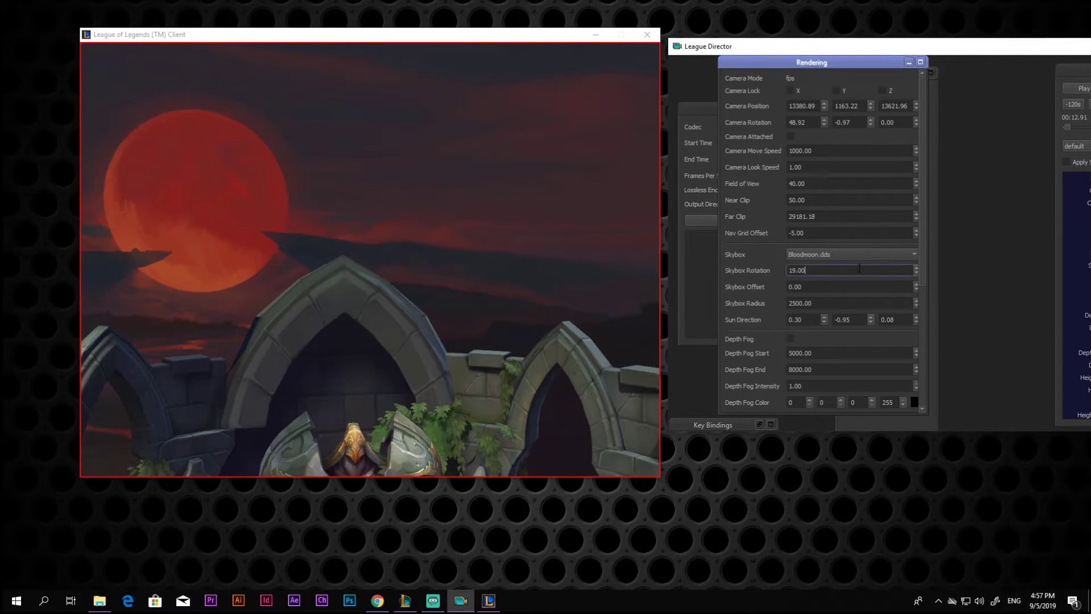
pyautogui.press('Up')
pyautogui.press('Up')
pyautogui.press('Up')
pyautogui.press('Up')
pyautogui.press('Up')
pyautogui.press('Up')
pyautogui.press('Up')
pyautogui.press('Up')
pyautogui.press('Up')
pyautogui.press('Up')
pyautogui.press('Up')
pyautogui.press('Up')
pyautogui.press('Up')
pyautogui.press('Up')
pyautogui.press('Up')
pyautogui.press('Up')
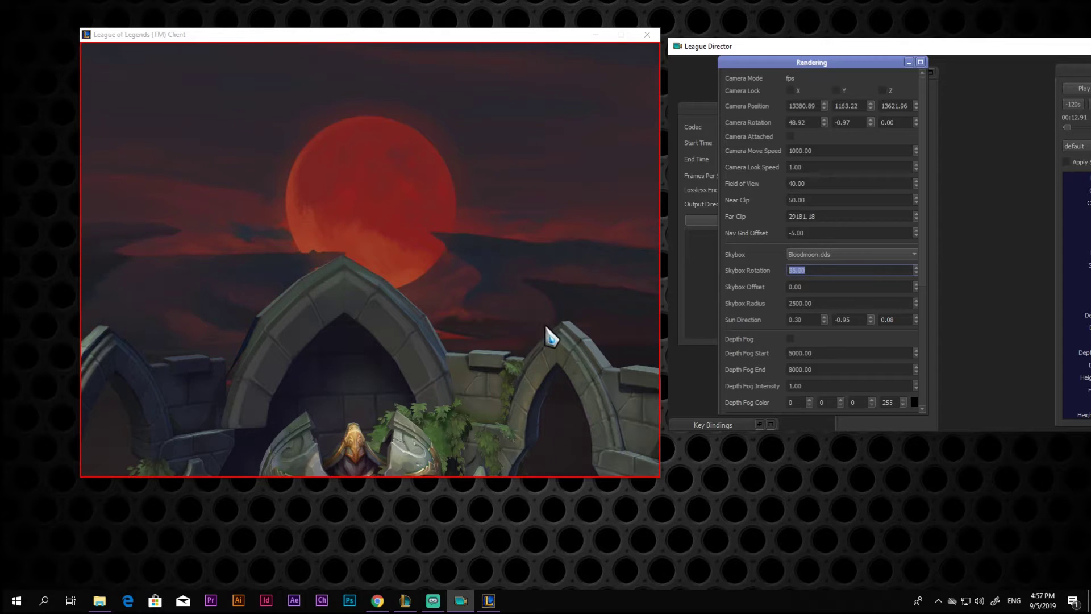
pyautogui.press('Down')
pyautogui.press('Down')
pyautogui.press('Down')
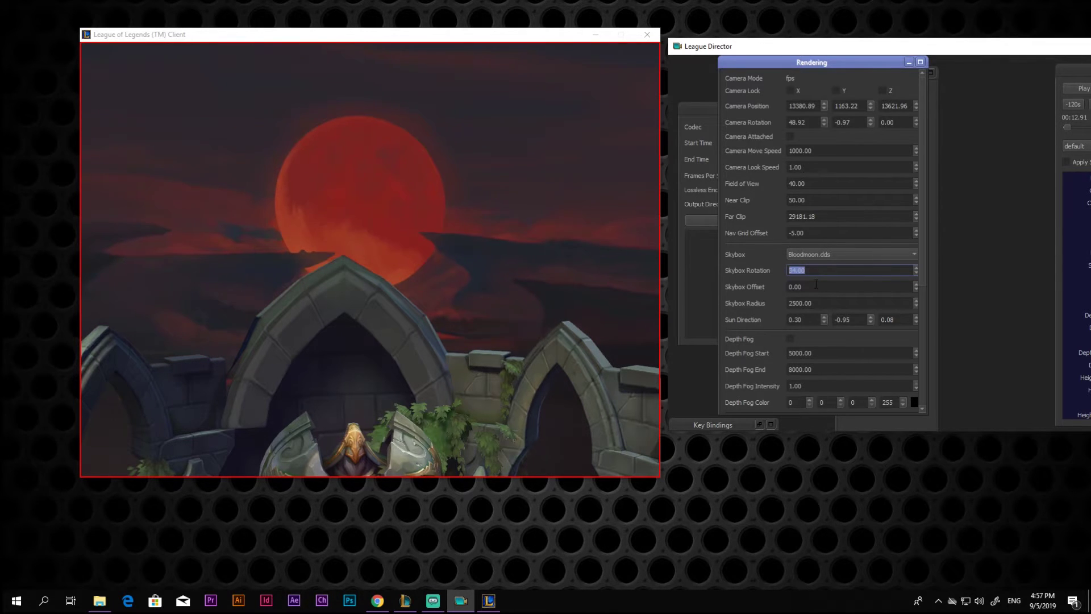
# Step: Frame the statue and moon, and set the Skybox Offset to 77.5 and the Skybox Radius to 2750
pyautogui.click(465, 326)
pyautogui.moveTo(438, 346)
pyautogui.mouseDown()
pyautogui.moveTo(437, 361)
pyautogui.moveTo(482, 352)
pyautogui.moveTo(437, 366)
pyautogui.mouseUp()
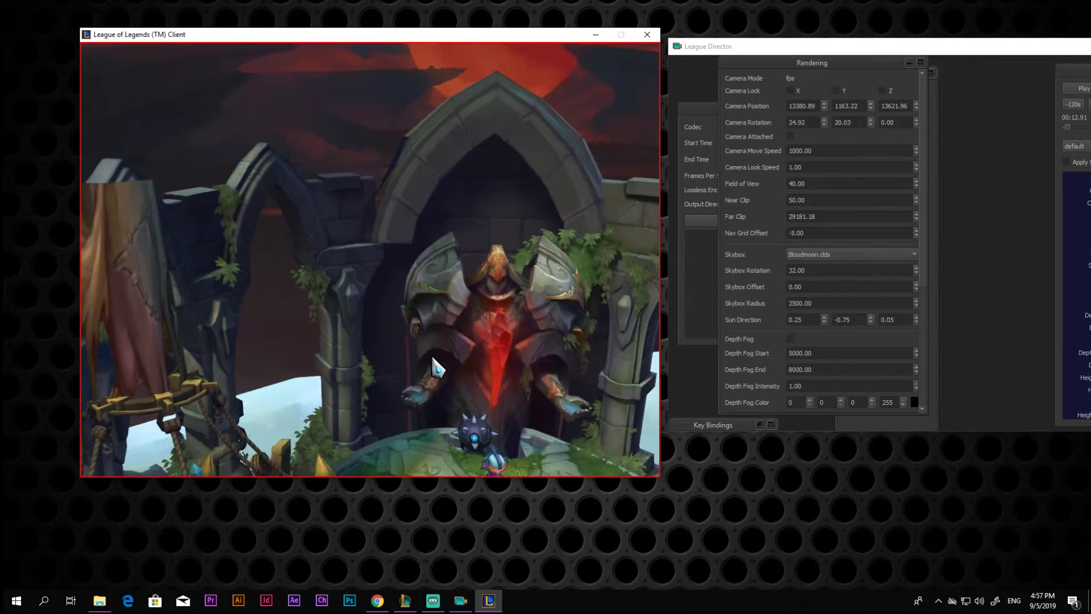
pyautogui.click(793, 290)
pyautogui.moveTo(481, 265); pyautogui.dragTo(489, 268)
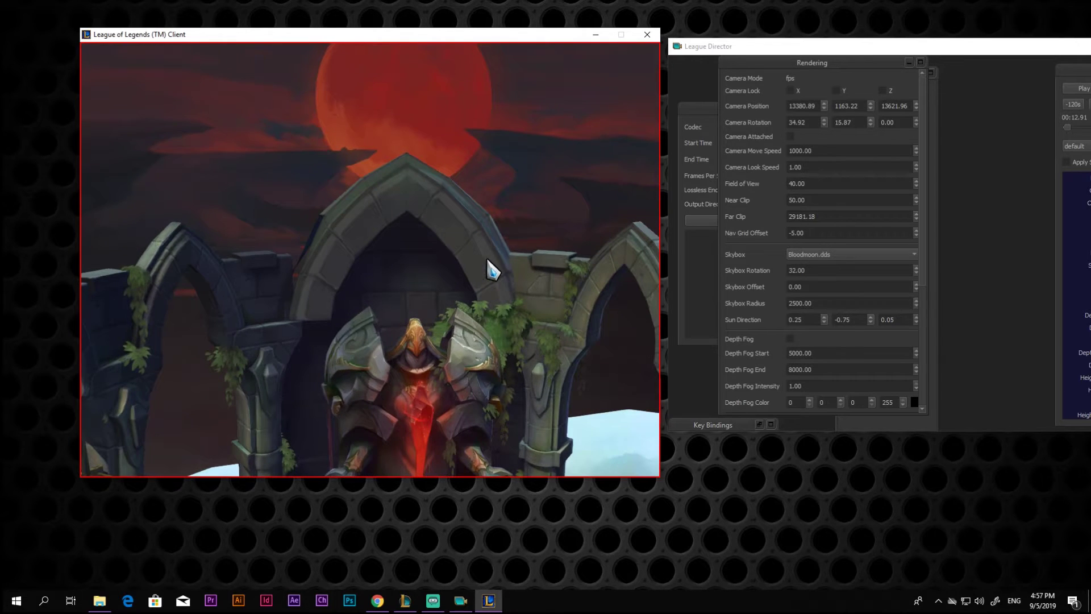
pyautogui.click(798, 281)
pyautogui.doubleClick(798, 284)
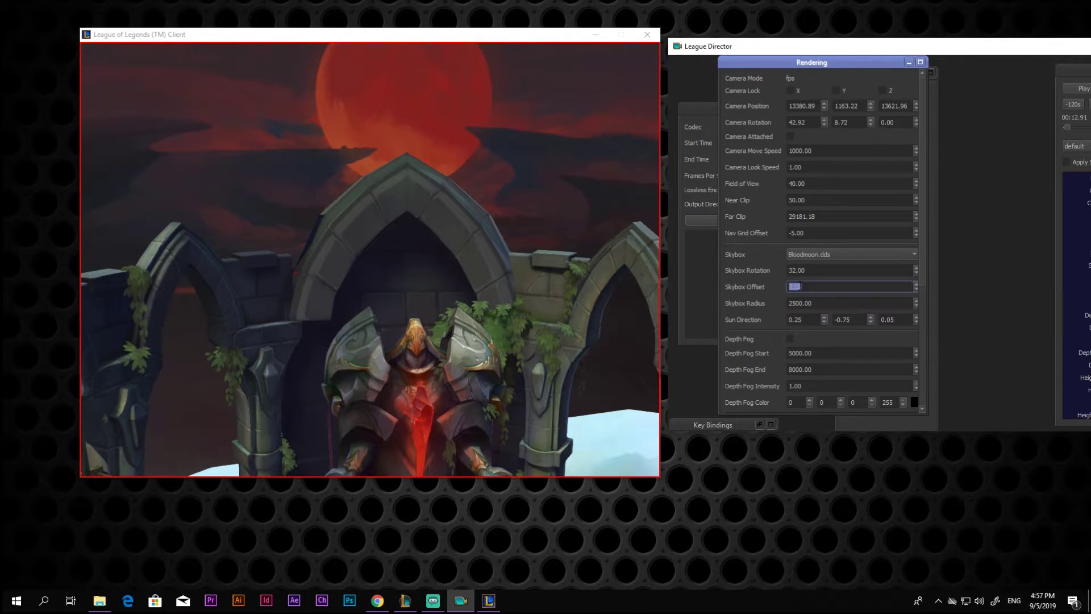
pyautogui.press('Up')
pyautogui.press('Up')
pyautogui.press('Up')
pyautogui.press('Up')
pyautogui.press('Up')
pyautogui.press('Up')
pyautogui.press('Up')
pyautogui.press('Up')
pyautogui.press('Up')
pyautogui.press('Up')
pyautogui.press('Up')
pyautogui.press('Up')
pyautogui.press('Down')
pyautogui.press('Down')
pyautogui.press('Down')
pyautogui.press('Down')
pyautogui.press('Down')
pyautogui.press('Down')
pyautogui.press('Down')
pyautogui.press('Down')
pyautogui.press('Down')
pyautogui.press('Down')
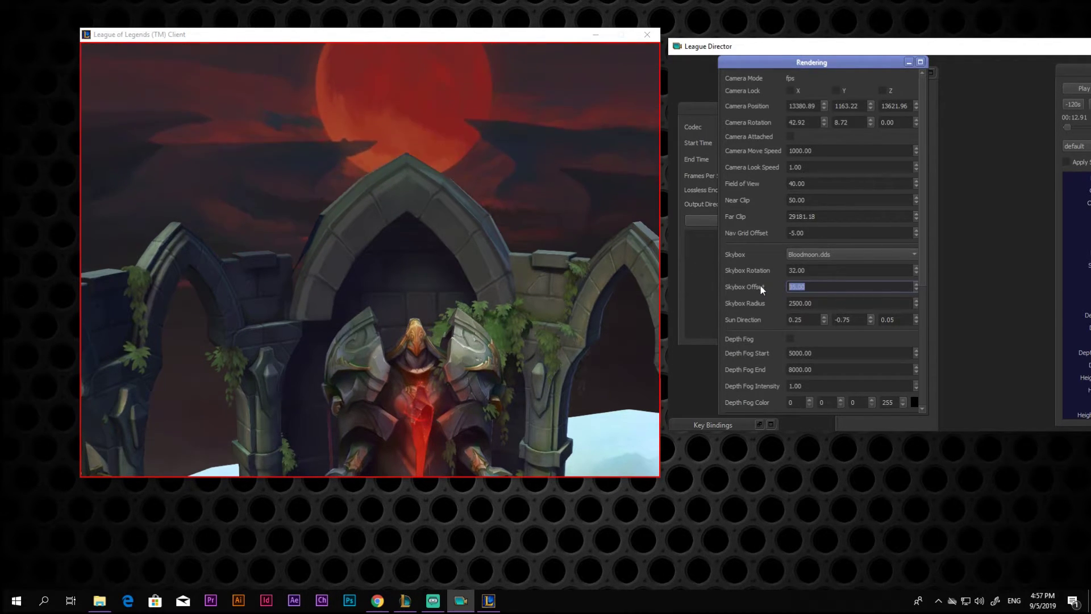
pyautogui.write('77.5')
pyautogui.press('Tab')
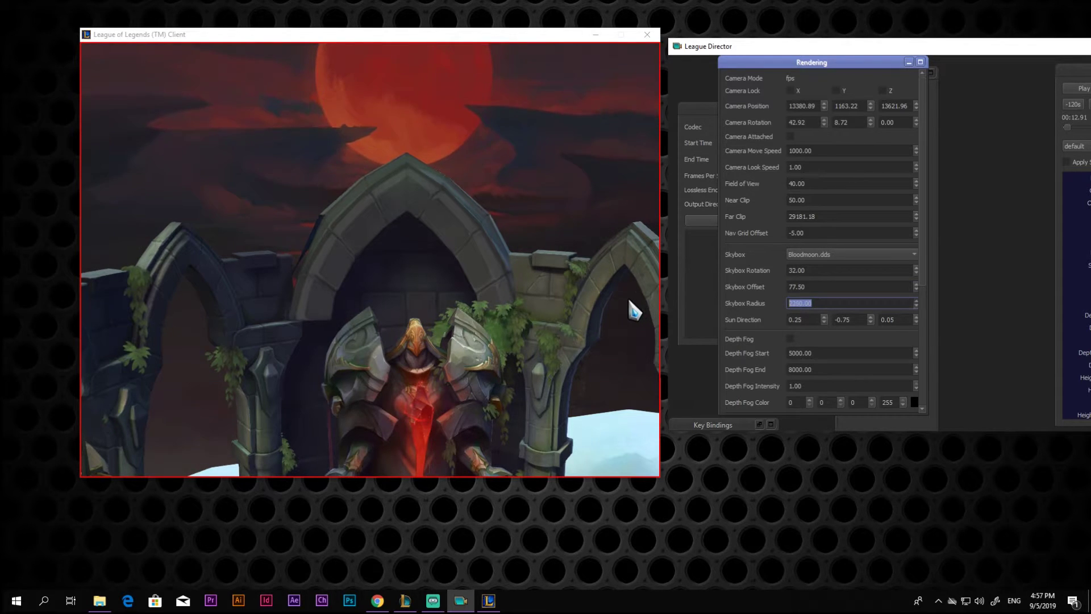
pyautogui.write('2750')
pyautogui.press('Tab')
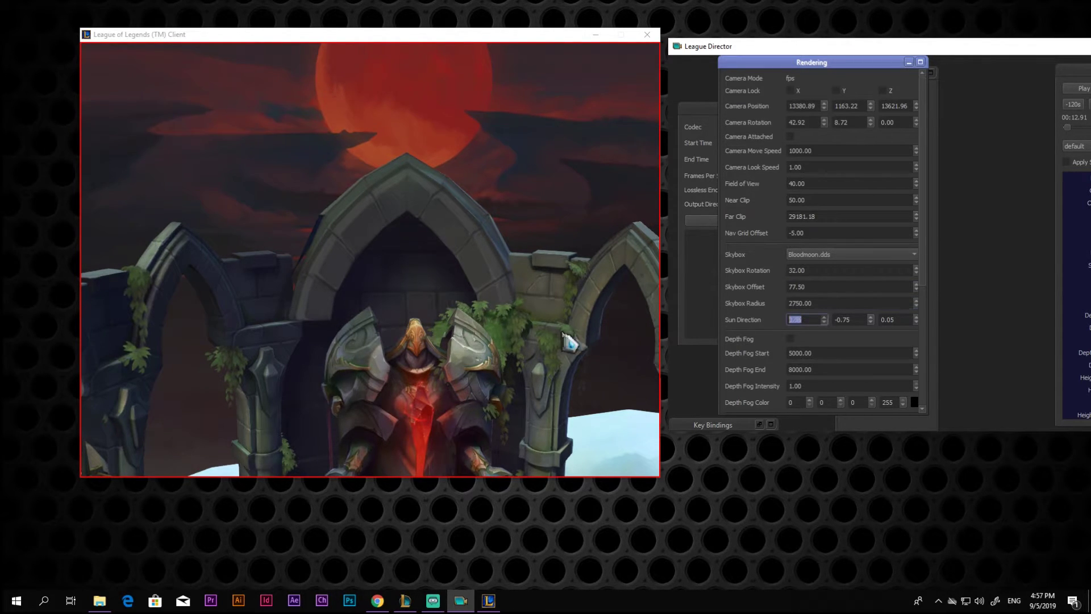
# Step: Frame the champions on the platform and set the first two Sun Direction values to 0.85 and -0.95
pyautogui.moveTo(526, 407); pyautogui.dragTo(457, 427)
pyautogui.click(759, 367)
pyautogui.press('Down')
pyautogui.press('Down')
pyautogui.press('Down')
pyautogui.press('Down')
pyautogui.press('Down')
pyautogui.press('Down')
pyautogui.press('Down')
pyautogui.press('Down')
pyautogui.press('Down')
pyautogui.press('Down')
pyautogui.press('Down')
pyautogui.press('Down')
pyautogui.press('Down')
pyautogui.press('Down')
pyautogui.press('Down')
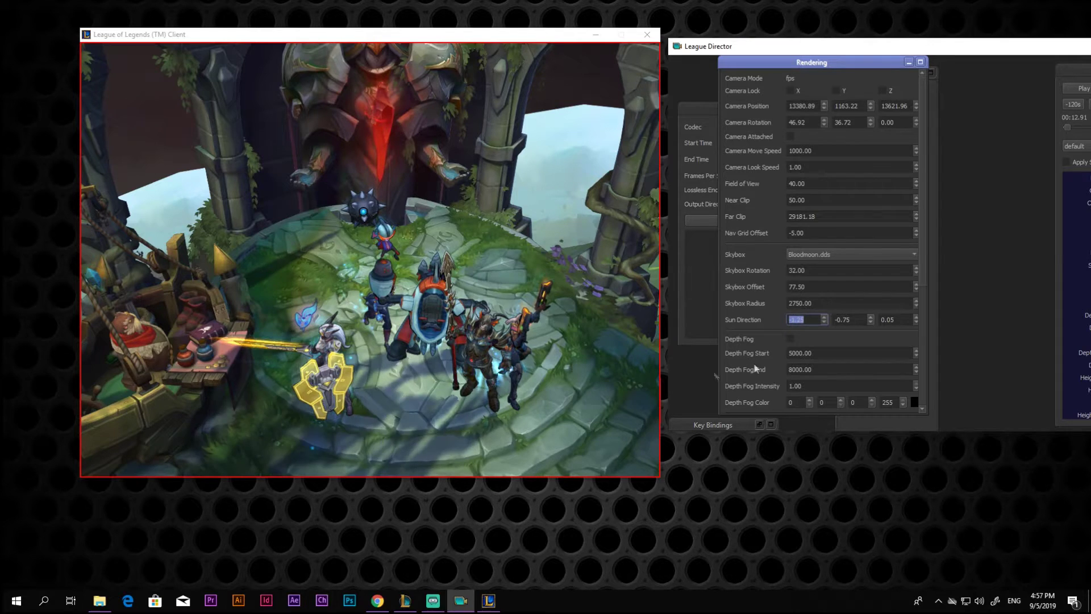
pyautogui.write('0.85')
pyautogui.click(851, 320)
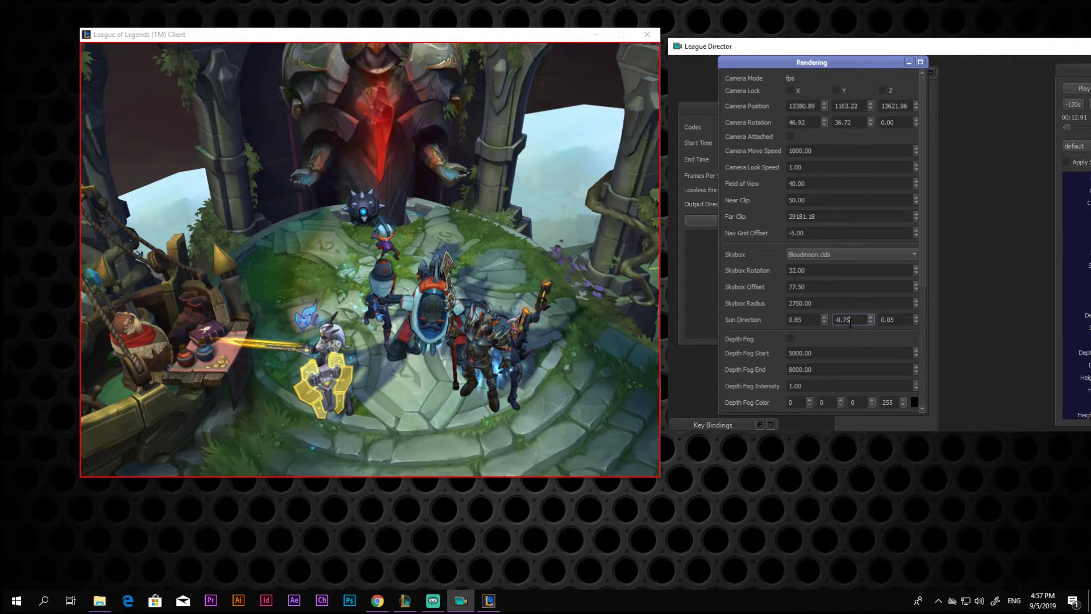
pyautogui.press('BackSpace')
pyautogui.press('BackSpace')
pyautogui.write('95')
pyautogui.press('Tab')
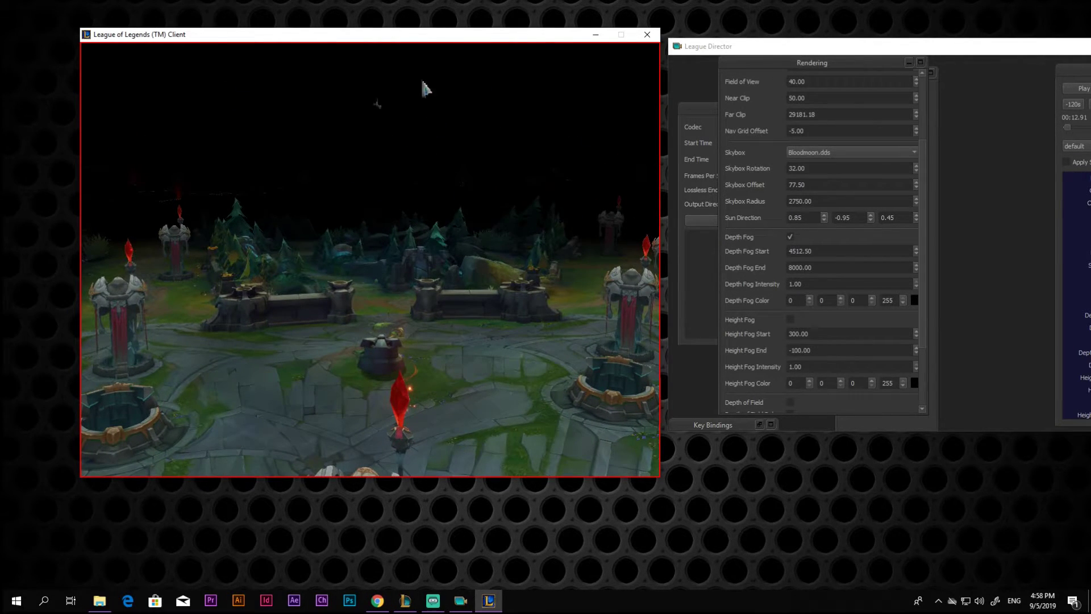
# Step: Fly the camera out over the map and set the Depth Fog Start to 5457.35 and the Depth Fog End to 22850.72
pyautogui.moveTo(492, 248); pyautogui.dragTo(482, 247)
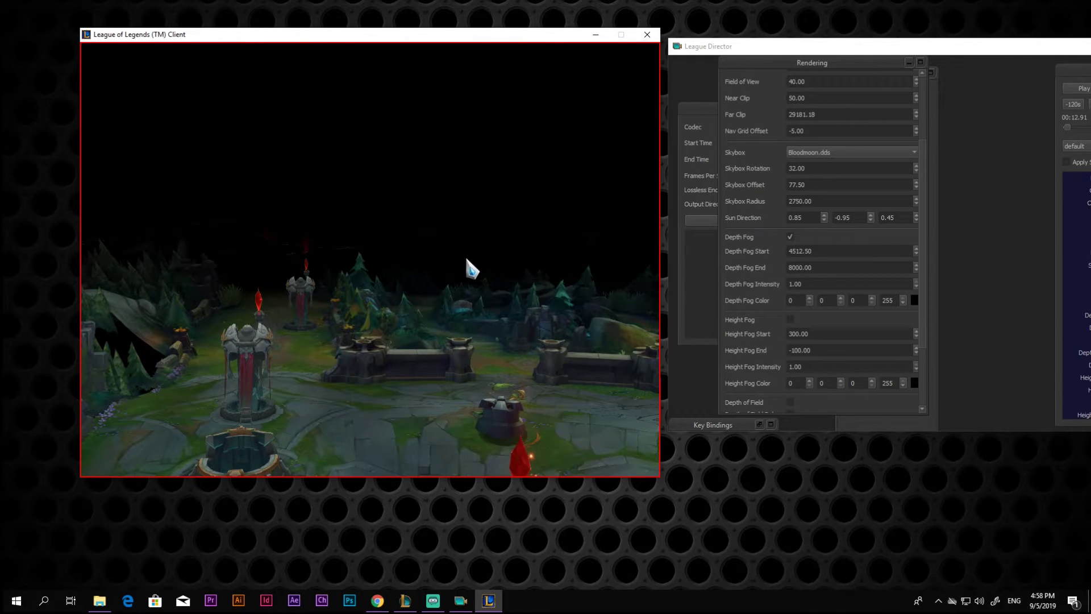
pyautogui.press('w')
pyautogui.moveTo(458, 266); pyautogui.dragTo(458, 261)
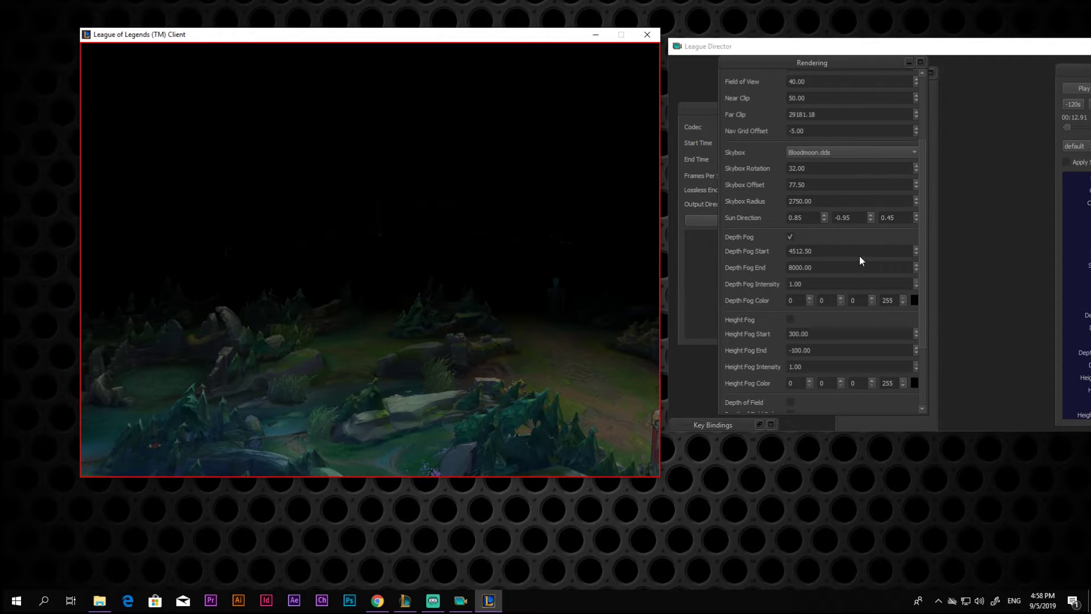
pyautogui.click(842, 254)
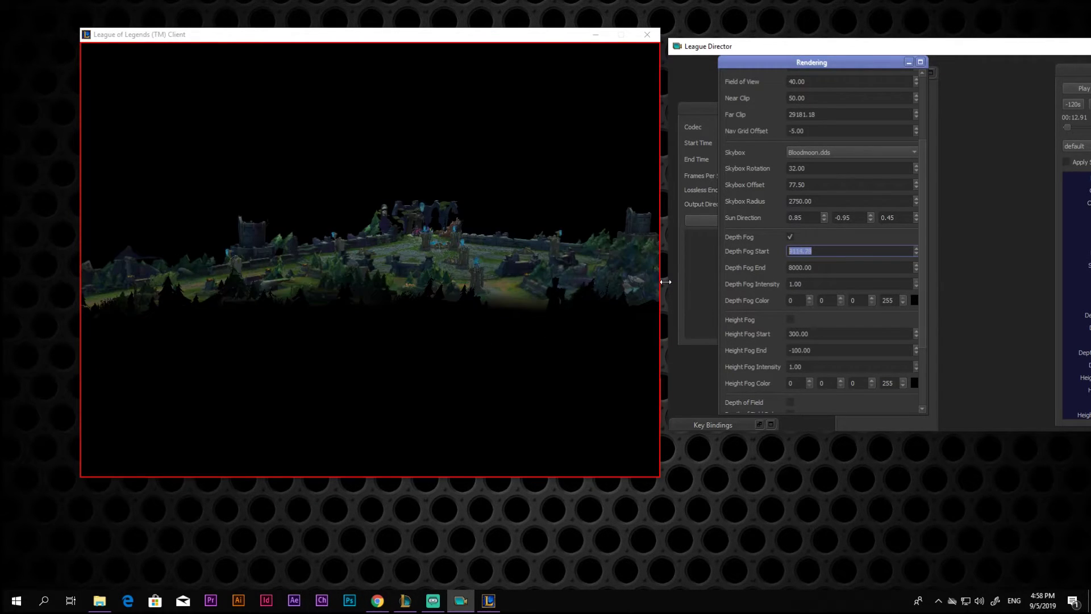
pyautogui.click(809, 267)
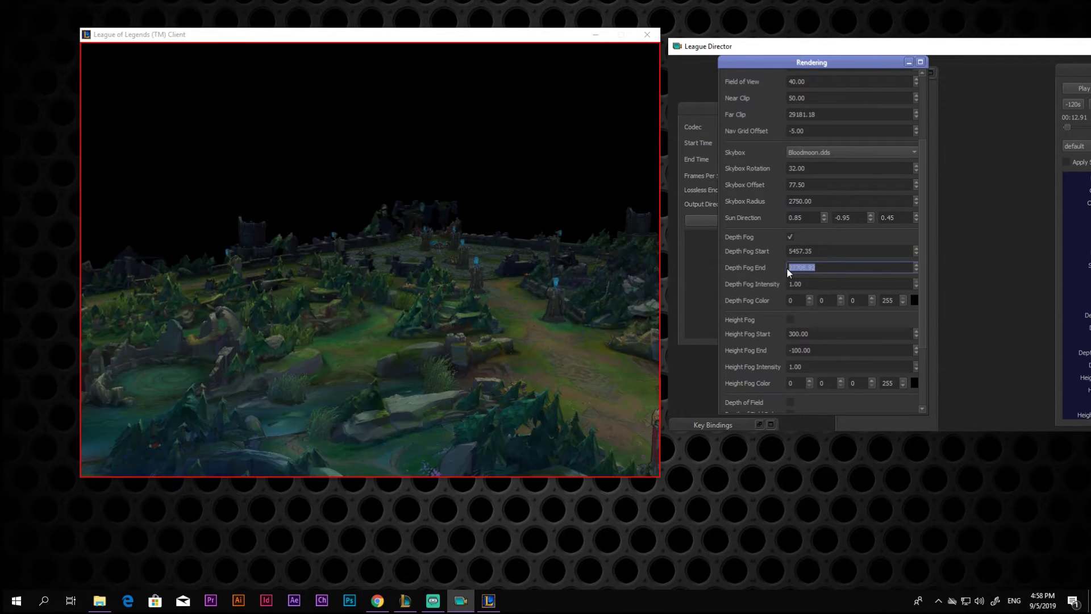
# Step: Set the Depth Fog Intensity to 0.20
pyautogui.click(813, 287)
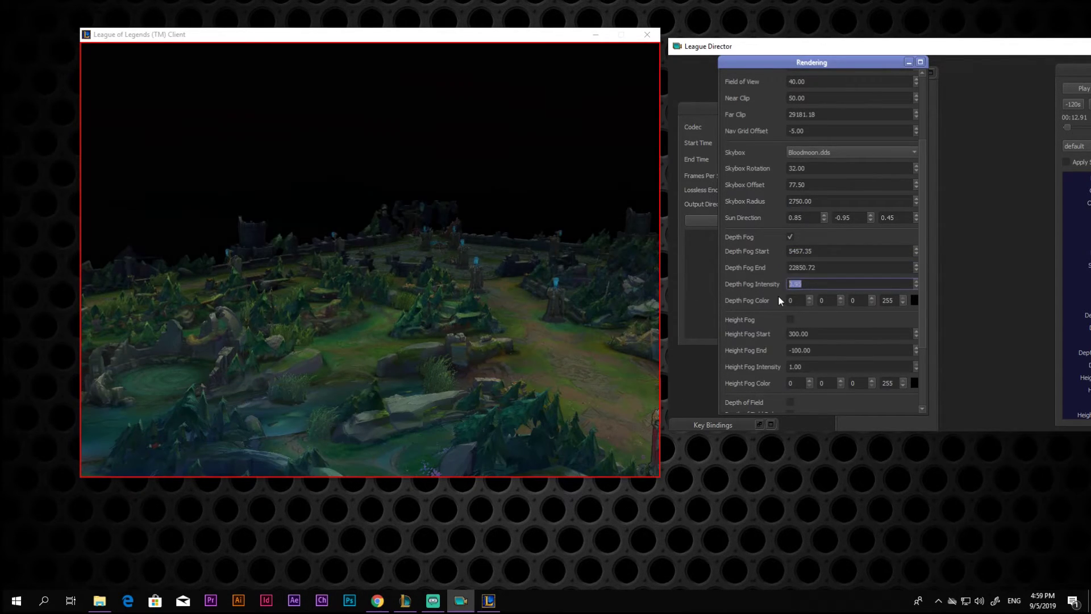
pyautogui.press('Down')
pyautogui.press('Down')
pyautogui.press('Down')
pyautogui.press('Down')
pyautogui.press('Down')
pyautogui.press('Down')
pyautogui.press('Down')
pyautogui.press('Down')
pyautogui.press('Down')
pyautogui.press('Down')
pyautogui.press('Down')
pyautogui.press('Down')
pyautogui.press('Down')
pyautogui.press('Down')
pyautogui.press('Down')
pyautogui.press('Up')
pyautogui.press('Up')
pyautogui.press('Up')
pyautogui.press('Down')
pyautogui.press('Down')
pyautogui.press('Down')
# Step: Change the Depth Fog Color to light blue #00aaff
pyautogui.click(915, 300)
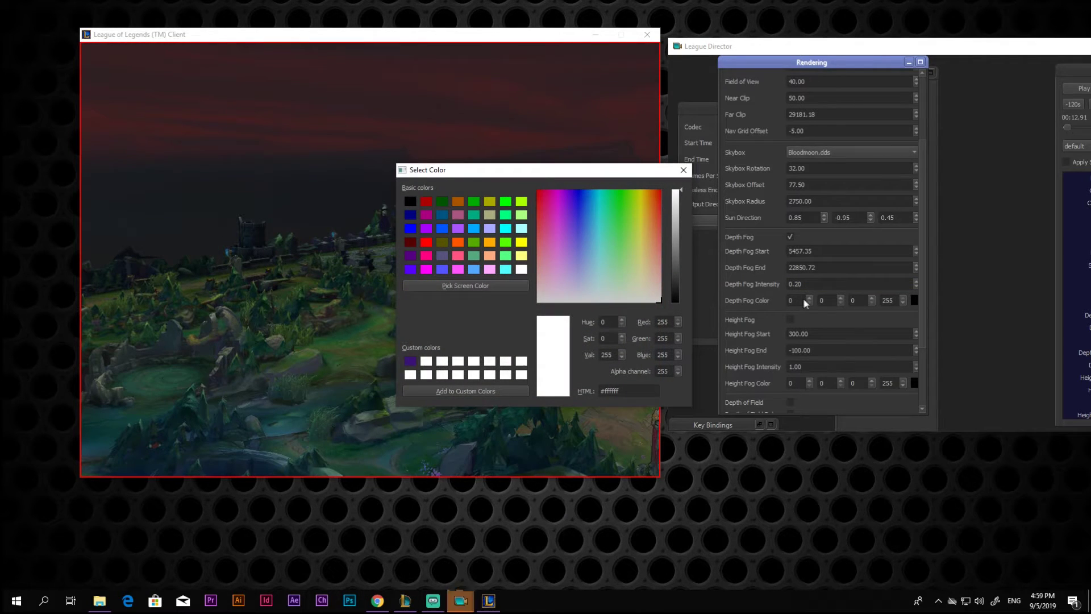
pyautogui.moveTo(556, 259); pyautogui.dragTo(568, 270)
pyautogui.click(442, 229)
pyautogui.click(458, 228)
pyautogui.click(474, 229)
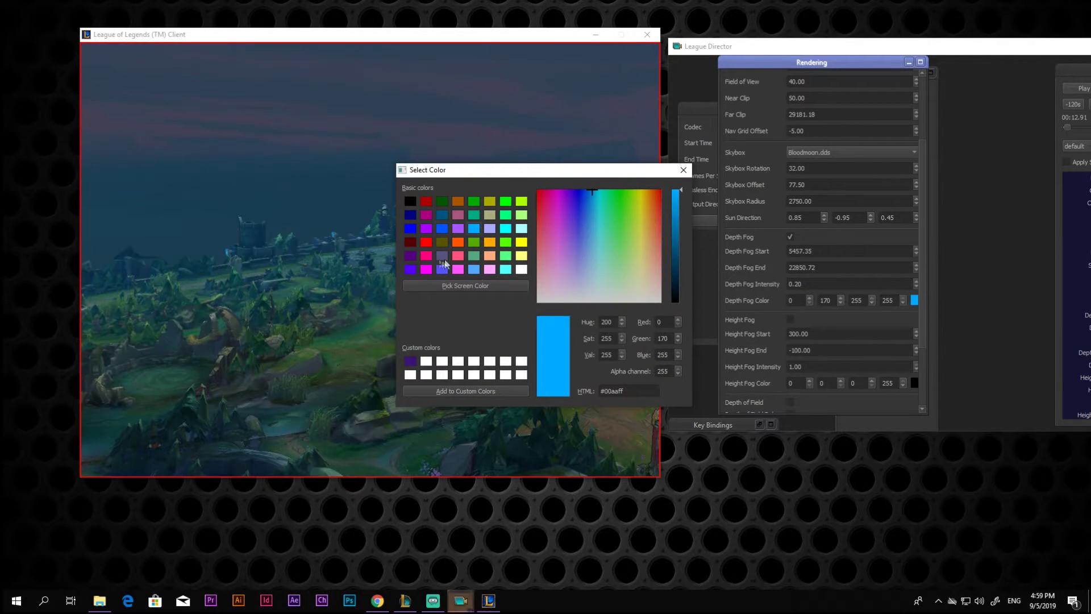
pyautogui.click(683, 170)
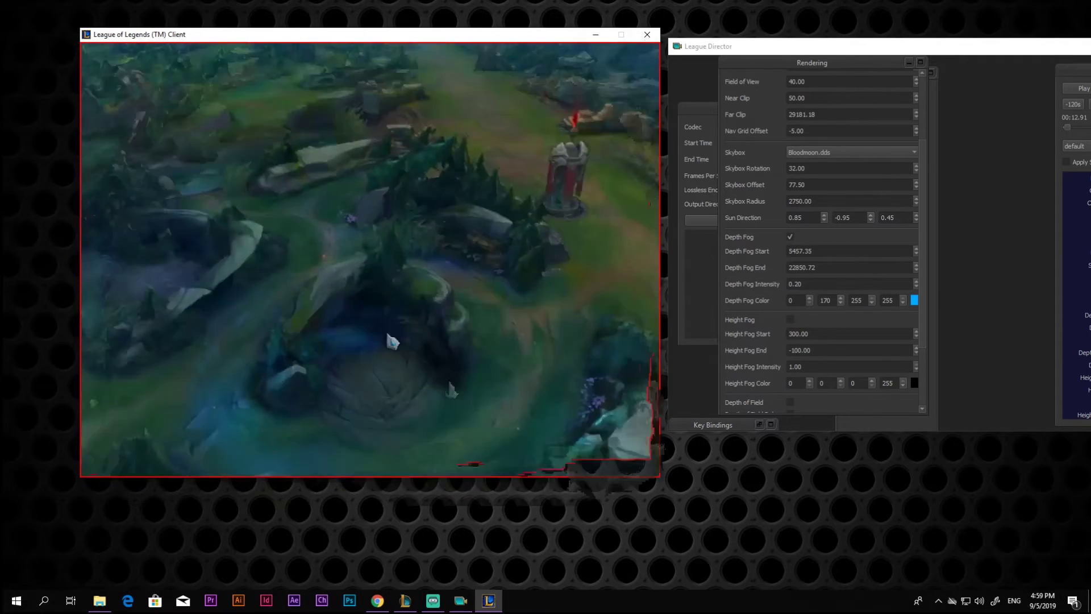
# Step: Enable Height Fog with Depth Fog switched off, and turn Depth Fog back on to combine both
pyautogui.click(790, 236)
pyautogui.click(790, 320)
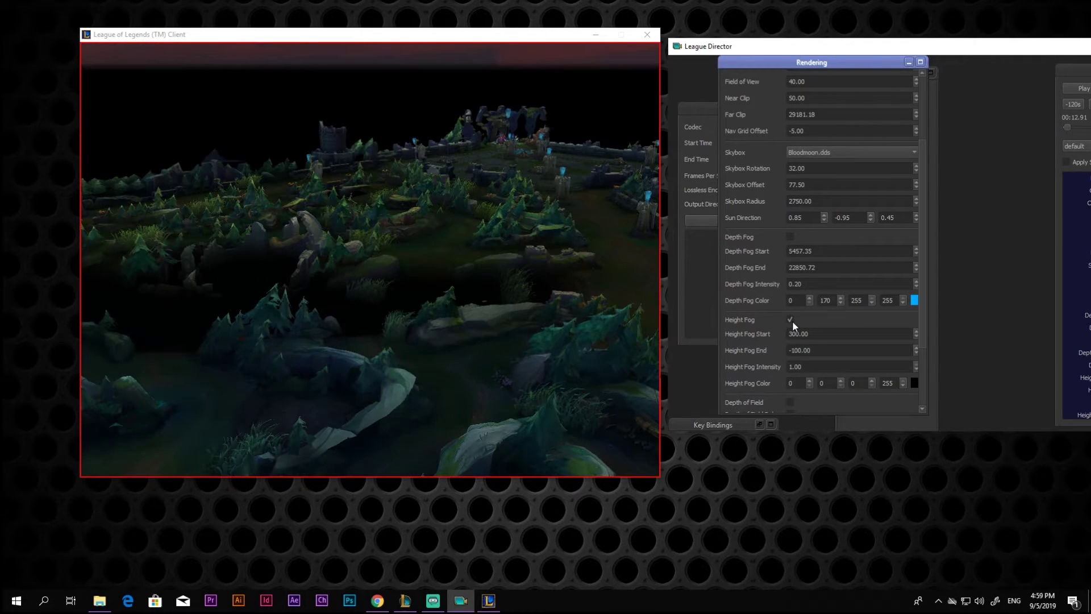
pyautogui.click(790, 236)
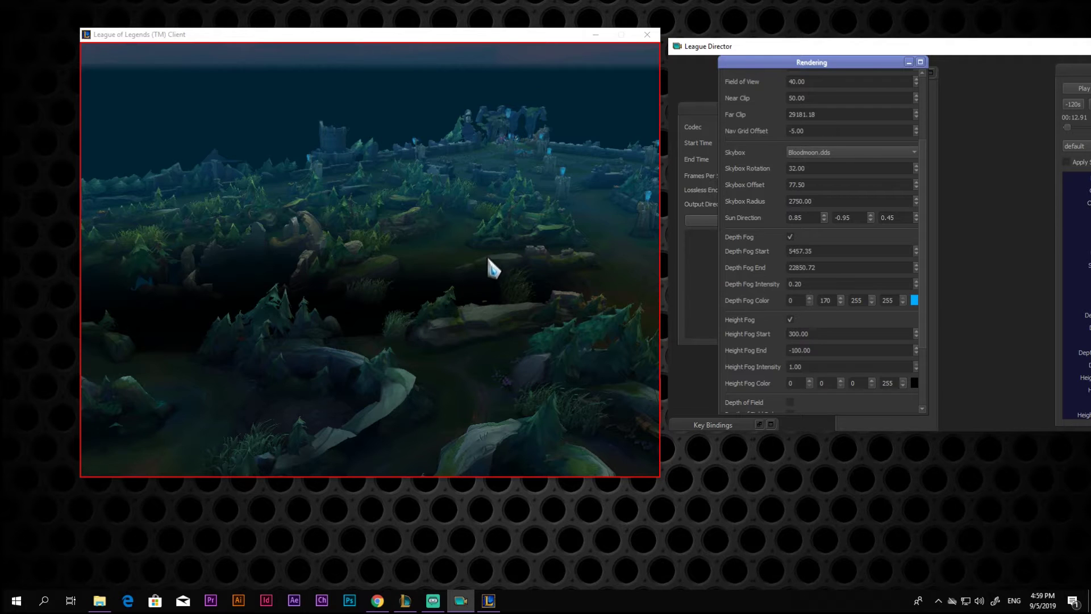
pyautogui.click(487, 290)
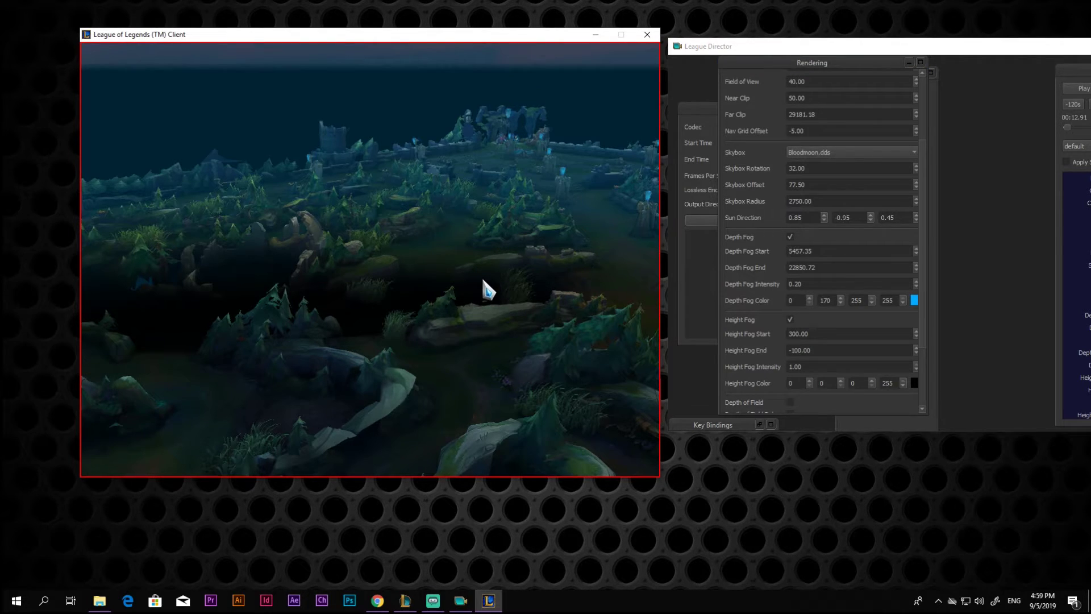
# Step: Turn off both Depth Fog and Height Fog in the rendering settings
pyautogui.click(790, 236)
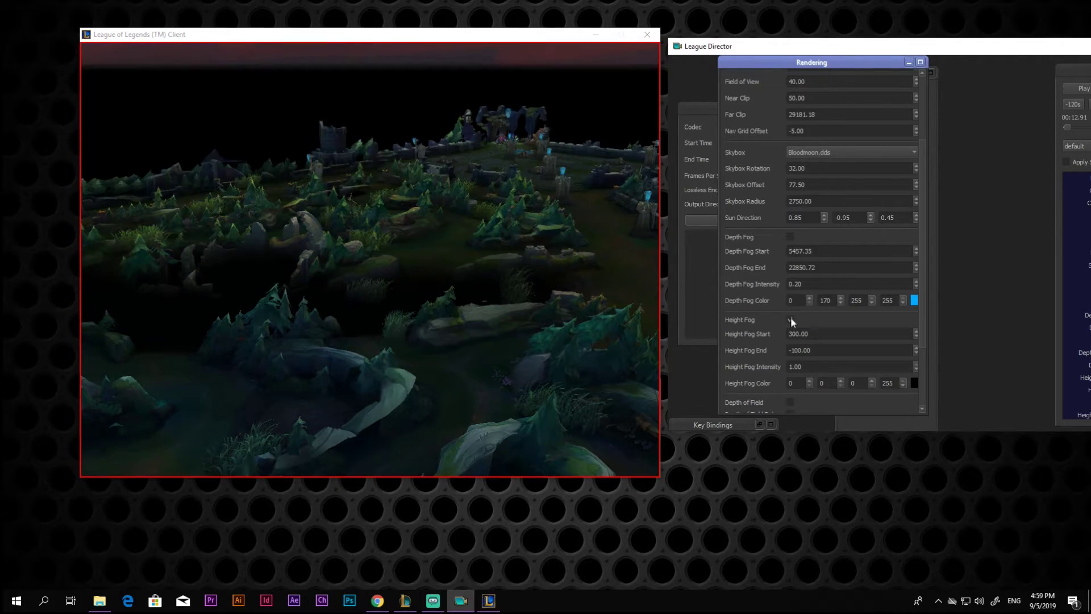
pyautogui.click(791, 319)
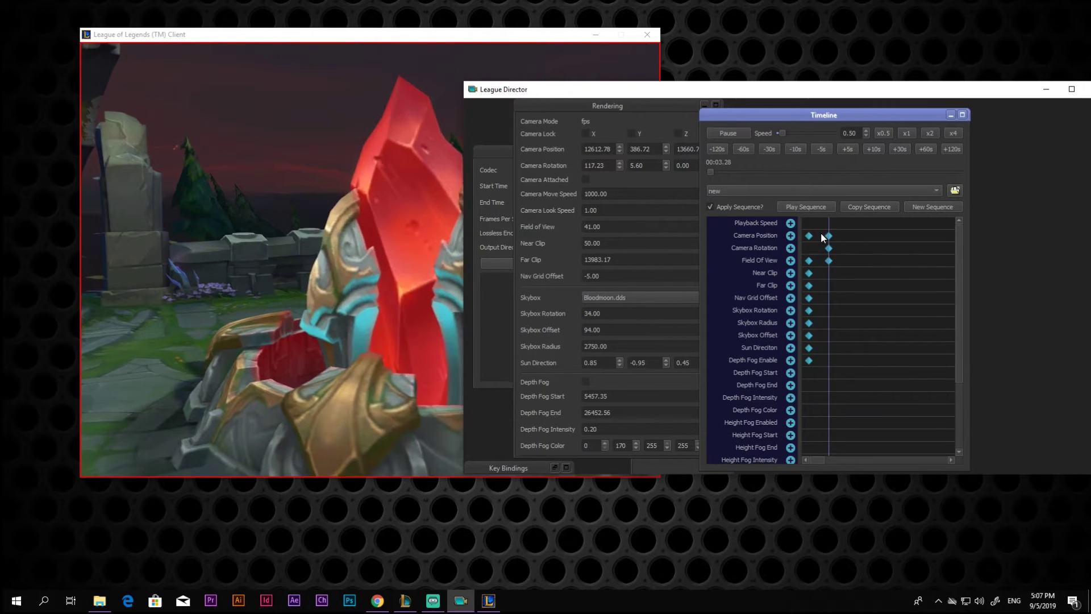
# Step: At the first Camera Position keyframe, stop applying the sequence, turn the camera to rotation 179.69, 5.60, 0.00 and add a Camera Rotation keyframe
pyautogui.click(809, 236)
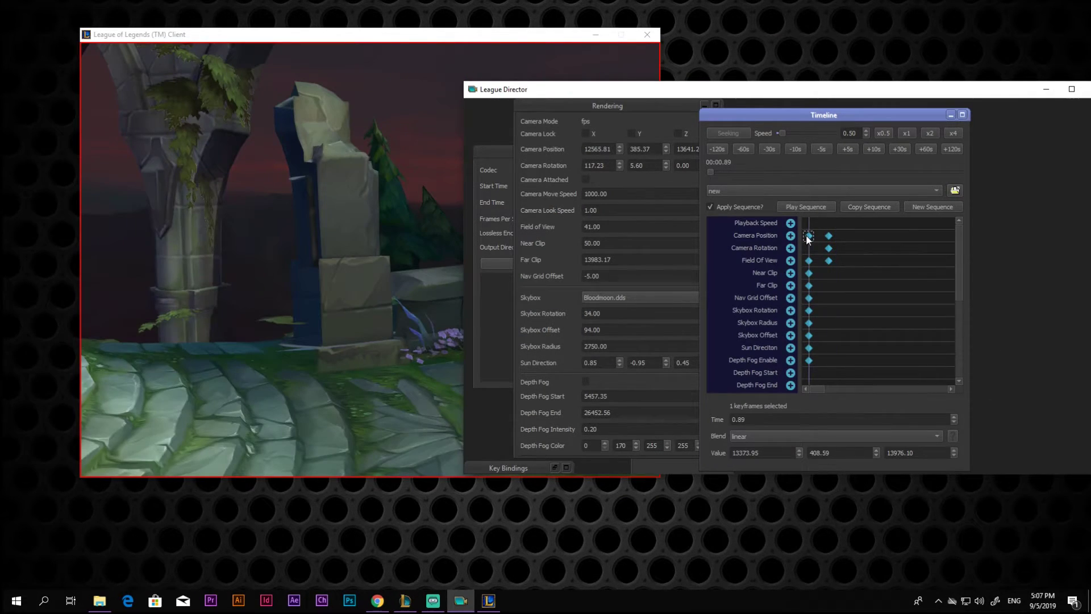
pyautogui.click(246, 336)
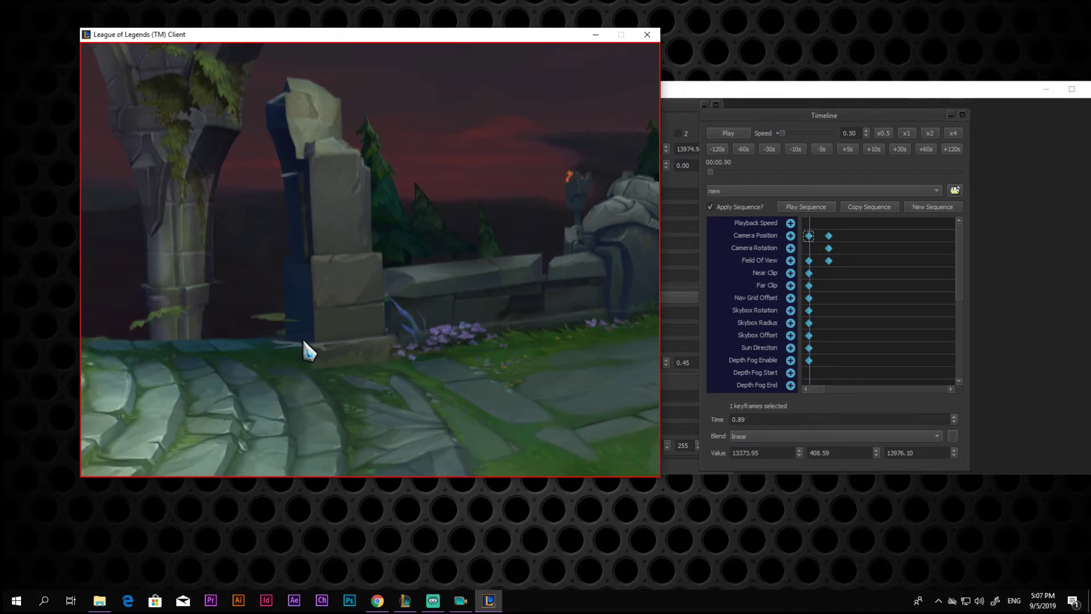
pyautogui.click(736, 204)
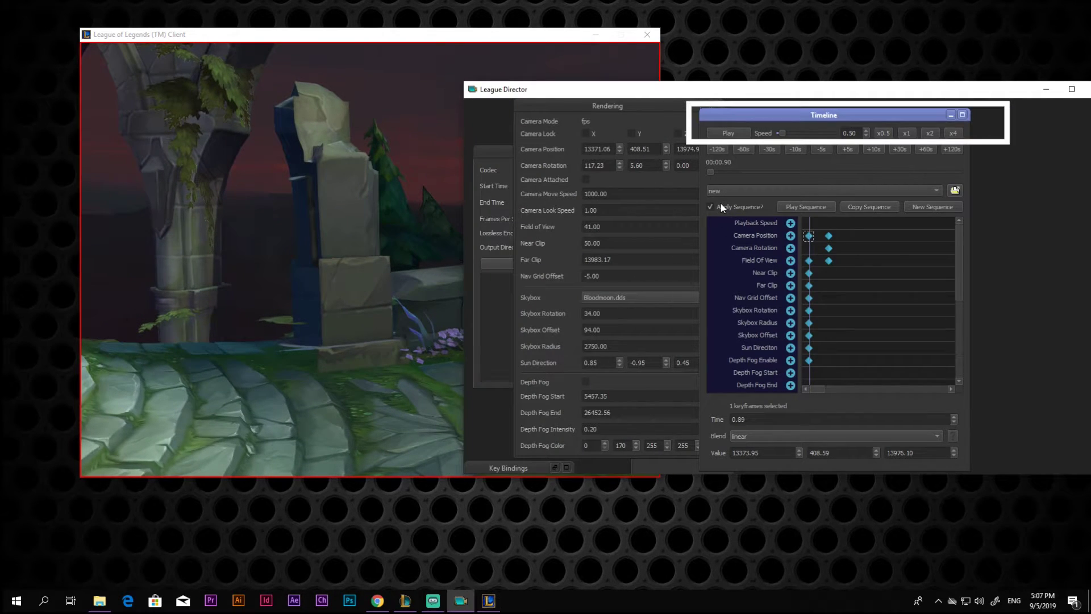
pyautogui.click(290, 320)
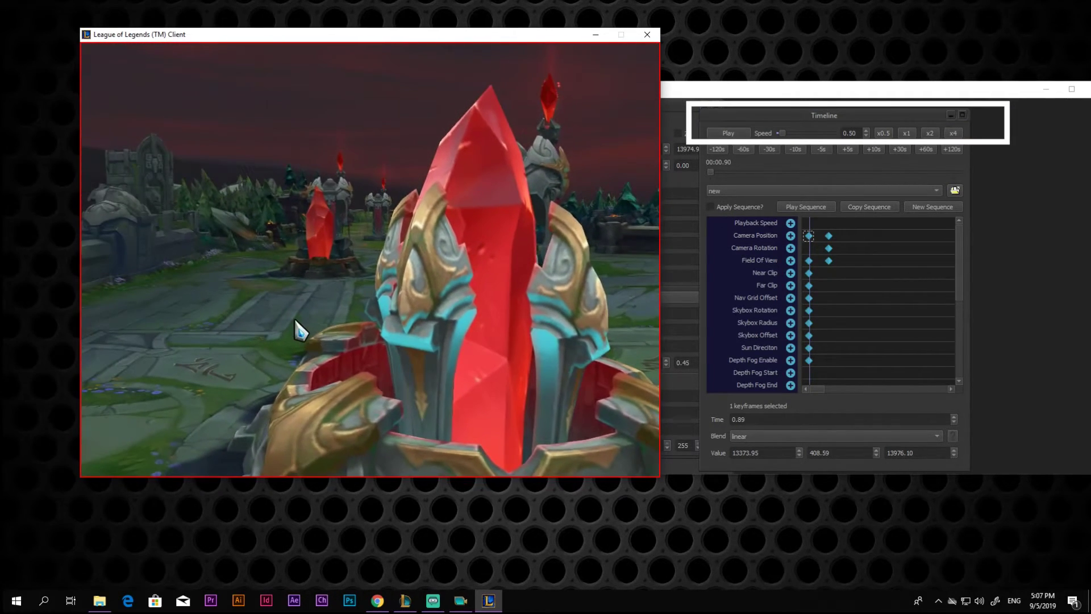
pyautogui.click(784, 249)
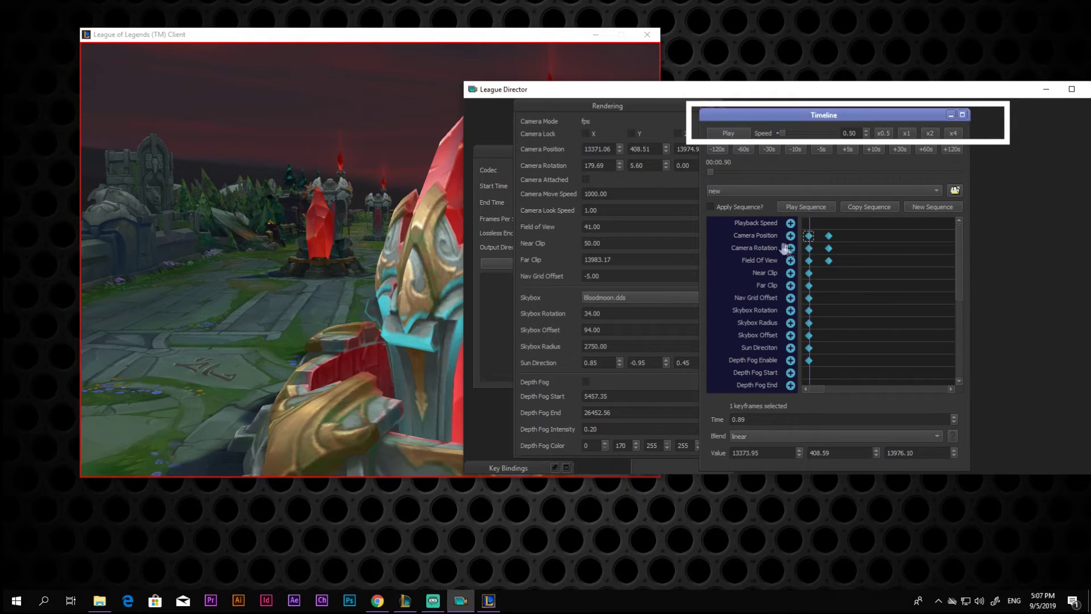
# Step: Re-enable applying the sequence and play it to preview the camera move
pyautogui.click(307, 293)
pyautogui.click(762, 207)
pyautogui.click(806, 206)
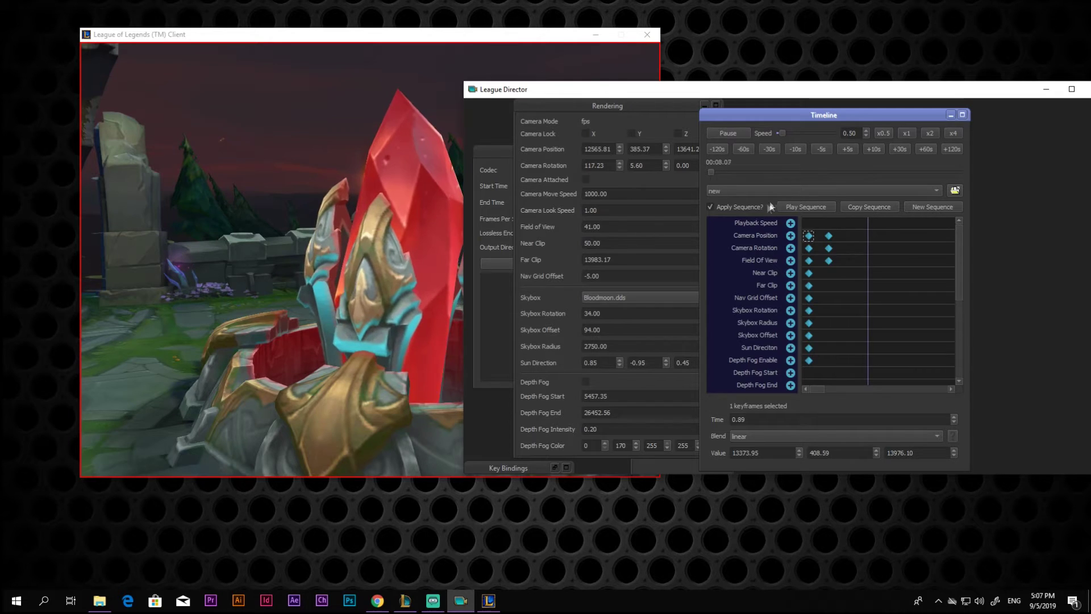
# Step: Try moving the camera with Apply Sequence on and off, leave it off, and fly the camera away from the red crystal
pyautogui.click(711, 207)
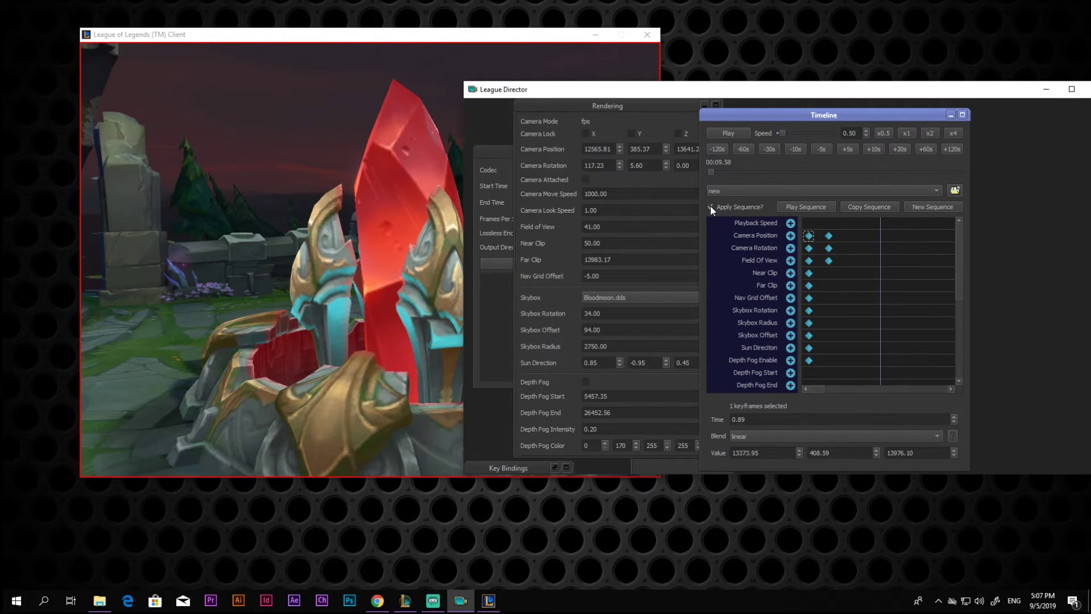
pyautogui.click(395, 335)
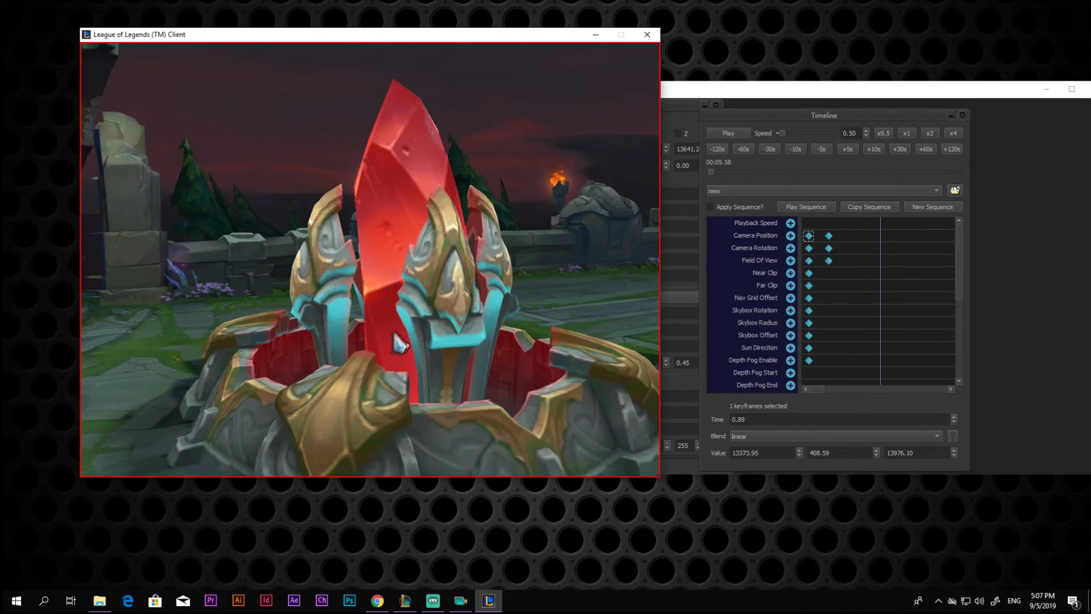
pyautogui.click(730, 206)
pyautogui.moveTo(396, 300); pyautogui.dragTo(539, 162)
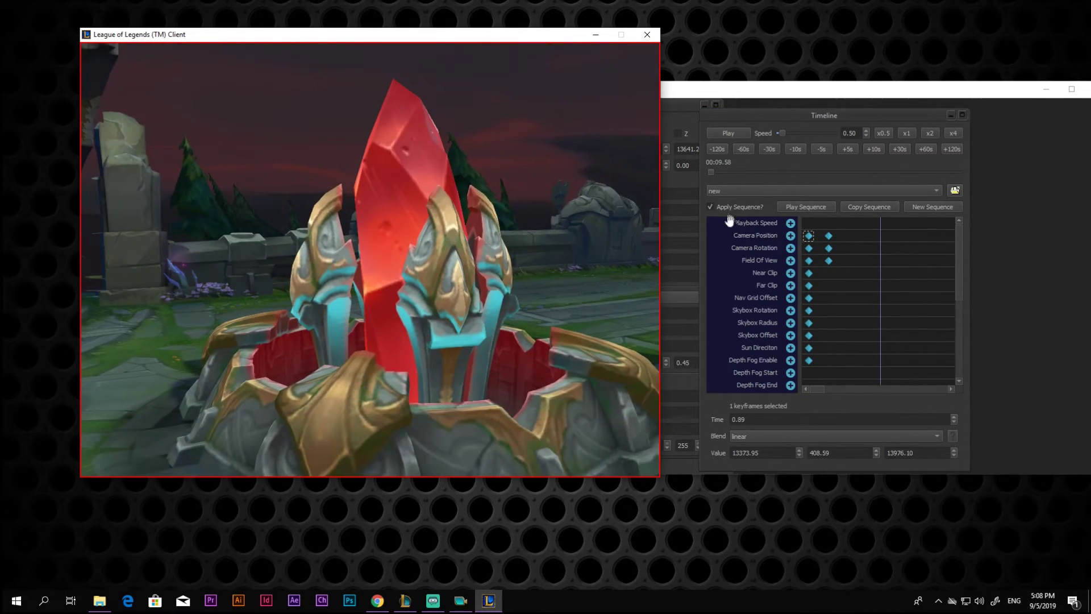
pyautogui.click(729, 207)
pyautogui.click(313, 356)
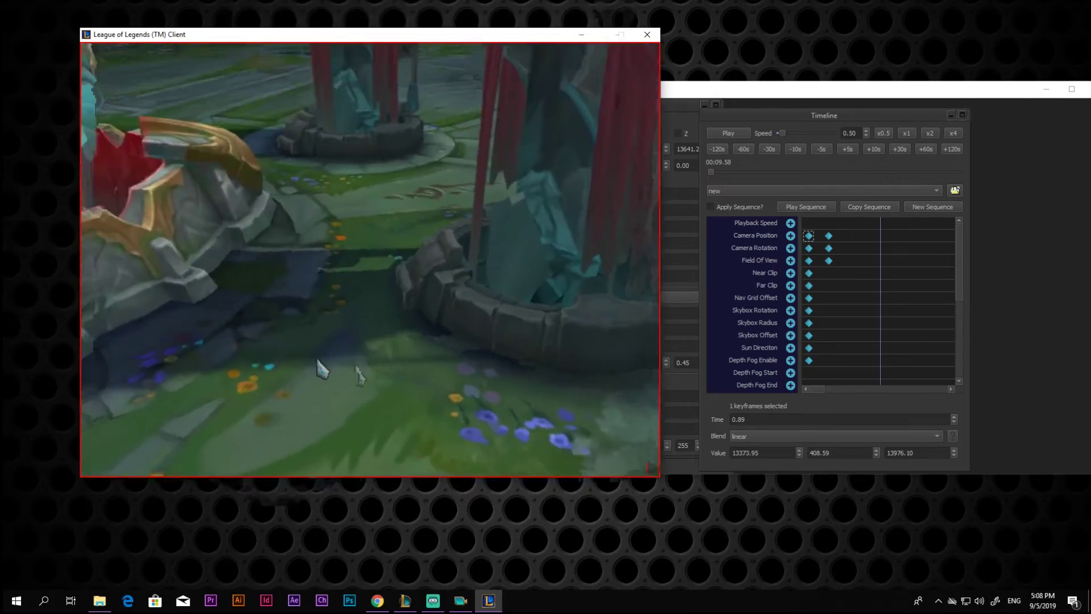
pyautogui.moveTo(317, 360); pyautogui.dragTo(371, 348)
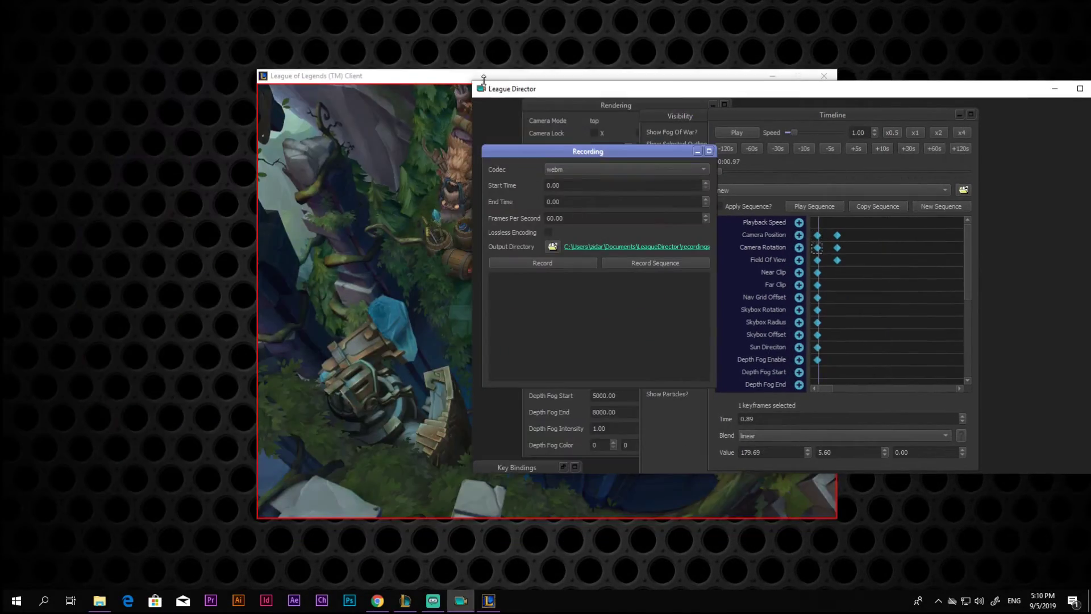
# Step: Move the game window, bring the League Director window forward and set the recording codec to png
pyautogui.moveTo(483, 79); pyautogui.dragTo(372, 22)
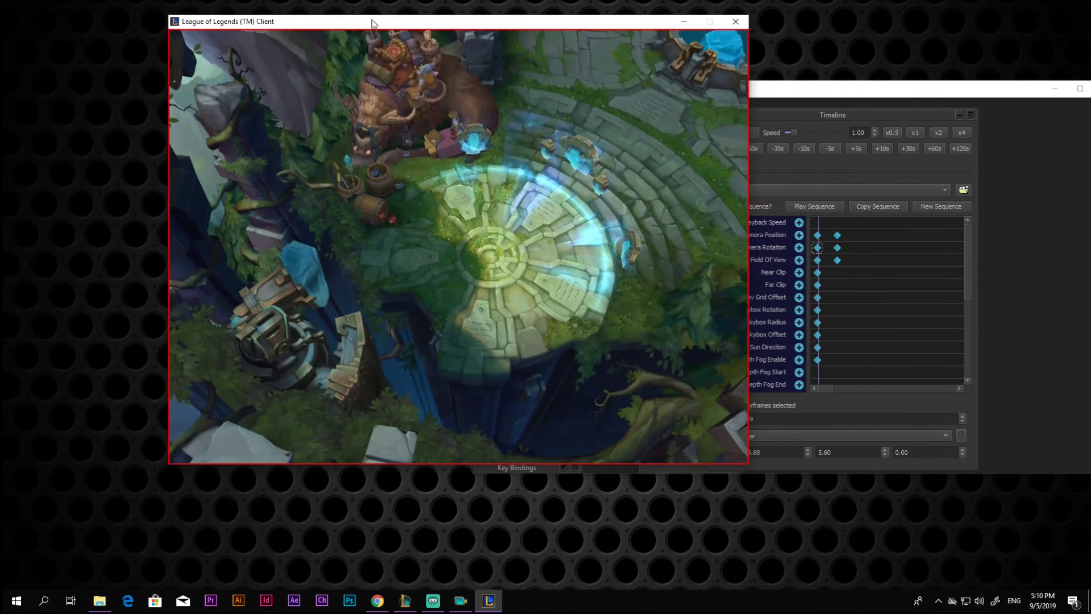
pyautogui.click(893, 91)
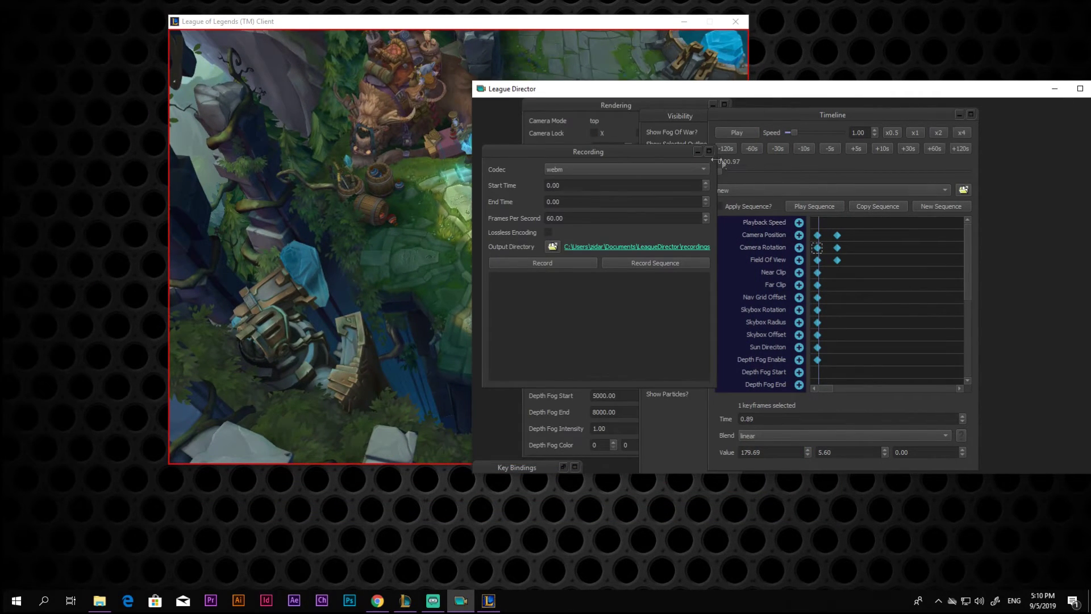
pyautogui.click(683, 170)
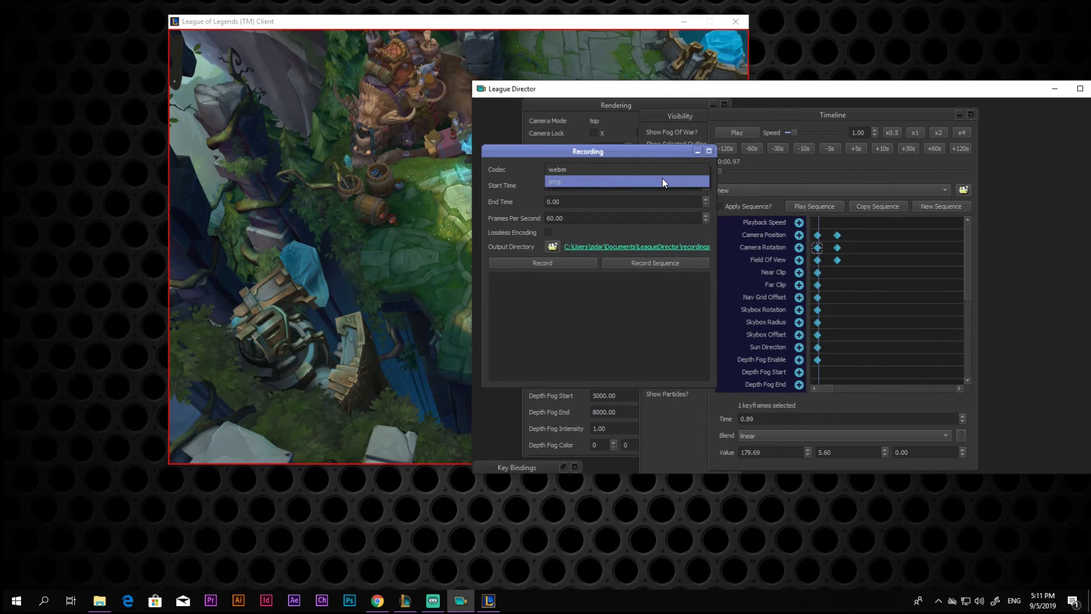
pyautogui.click(666, 172)
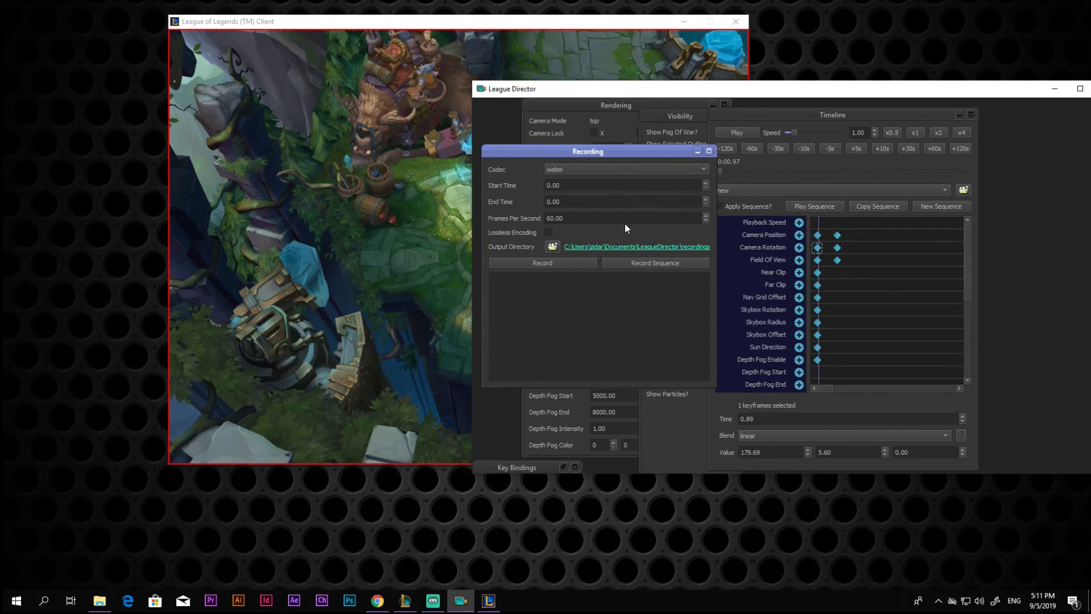
pyautogui.click(646, 170)
pyautogui.click(630, 183)
# Step: Lower the recording's Frames Per Second value
pyautogui.click(656, 221)
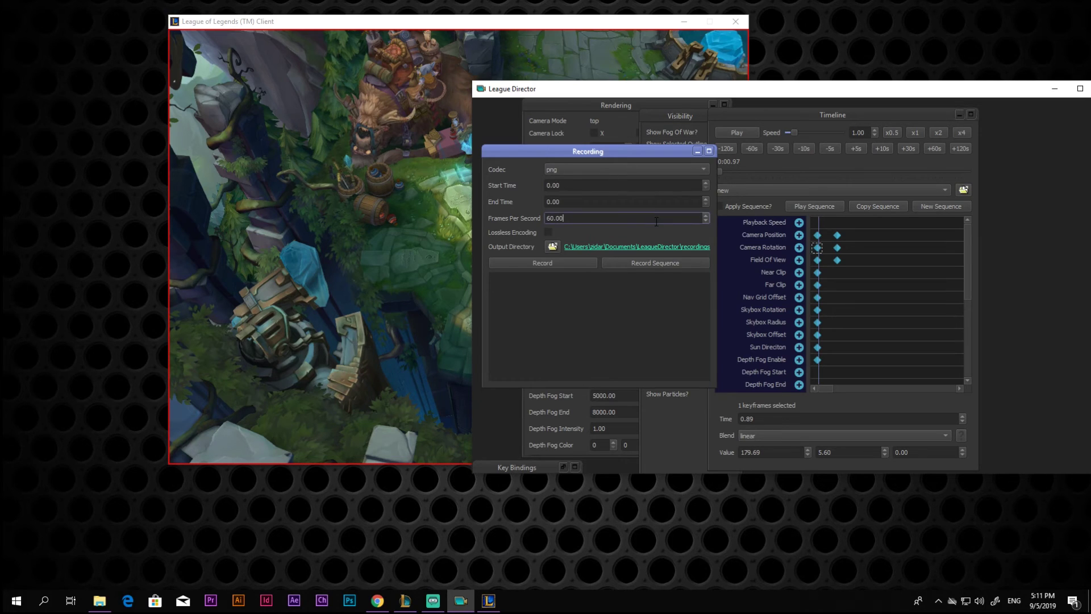
pyautogui.click(705, 221)
pyautogui.click(707, 216)
pyautogui.click(707, 222)
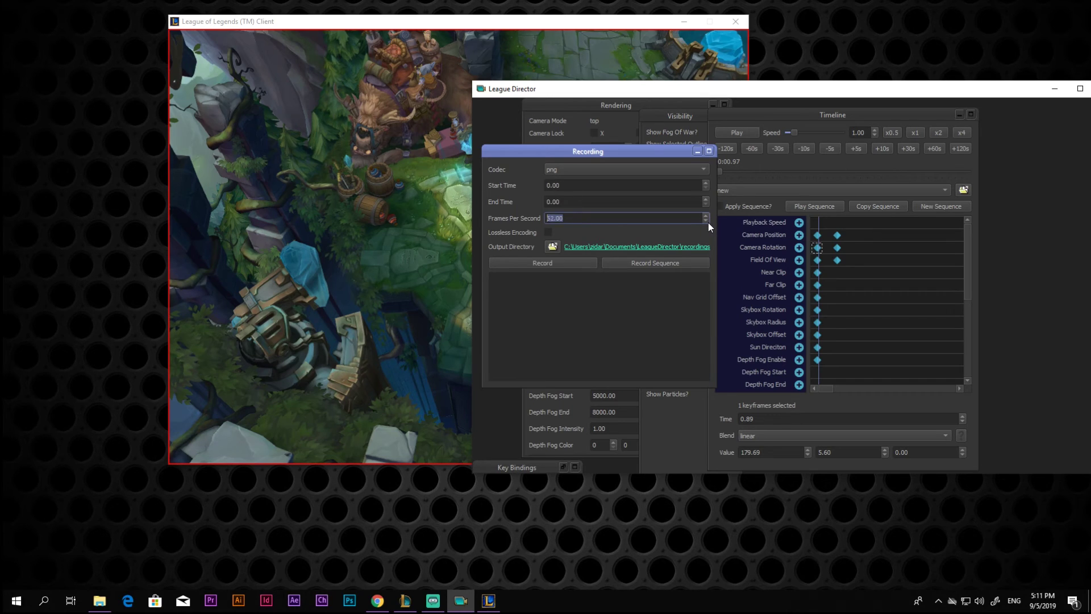